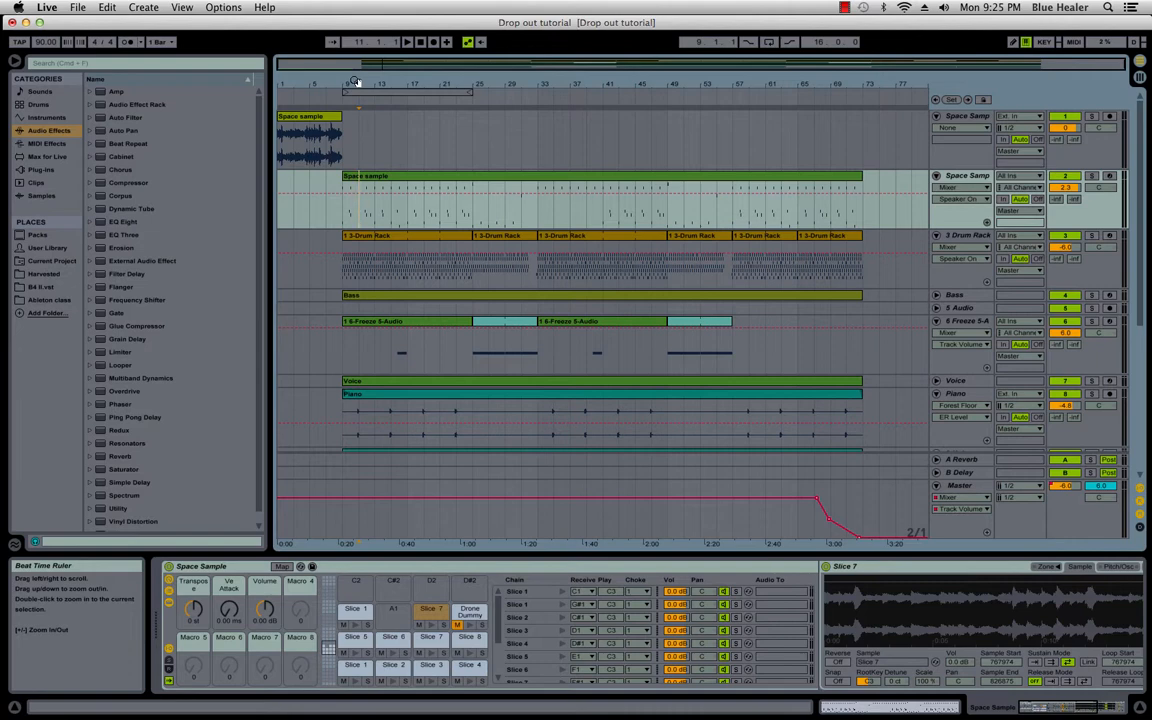
# Audition Slice 1 in the Space Sample drum rack and examine the Space sample MIDI clip around bar 10.
pyautogui.moveTo(355, 81); pyautogui.dragTo(507, 132)
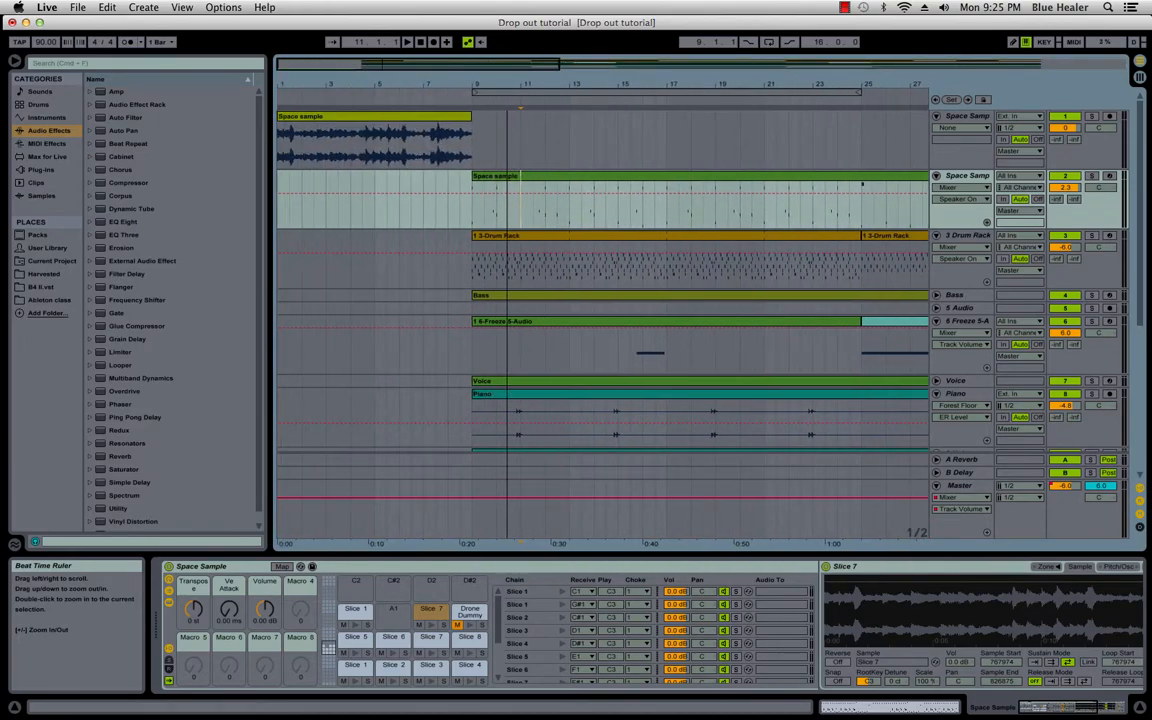
pyautogui.click(962, 174)
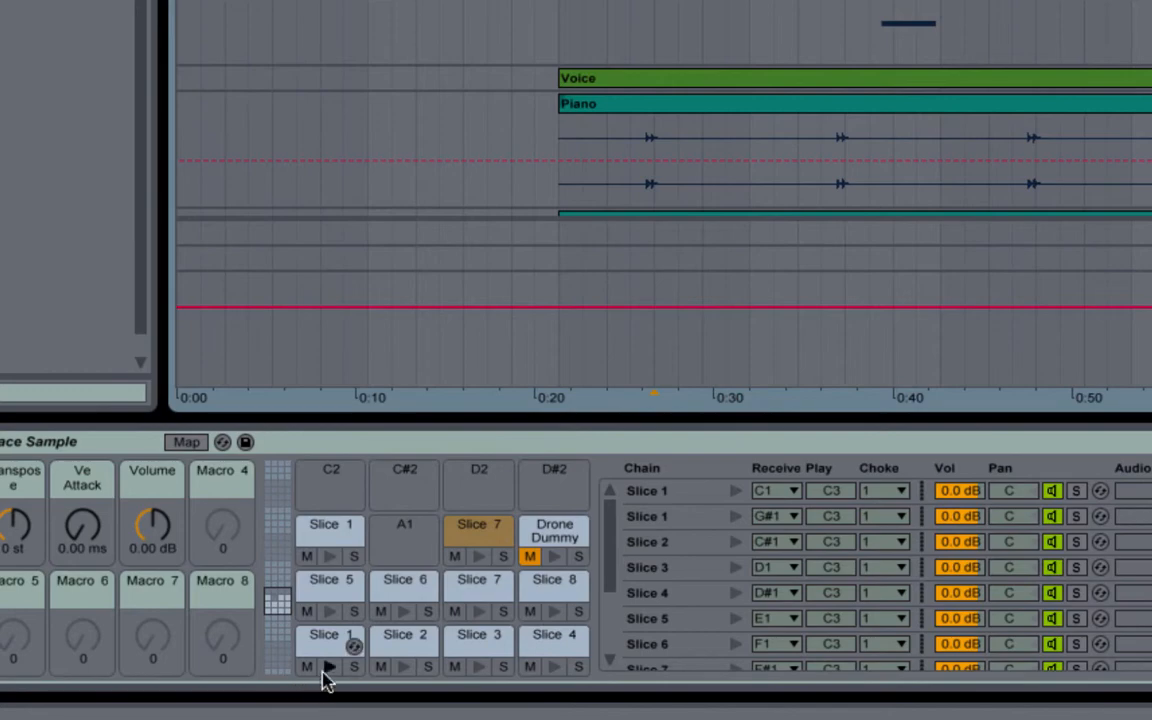
pyautogui.click(331, 669)
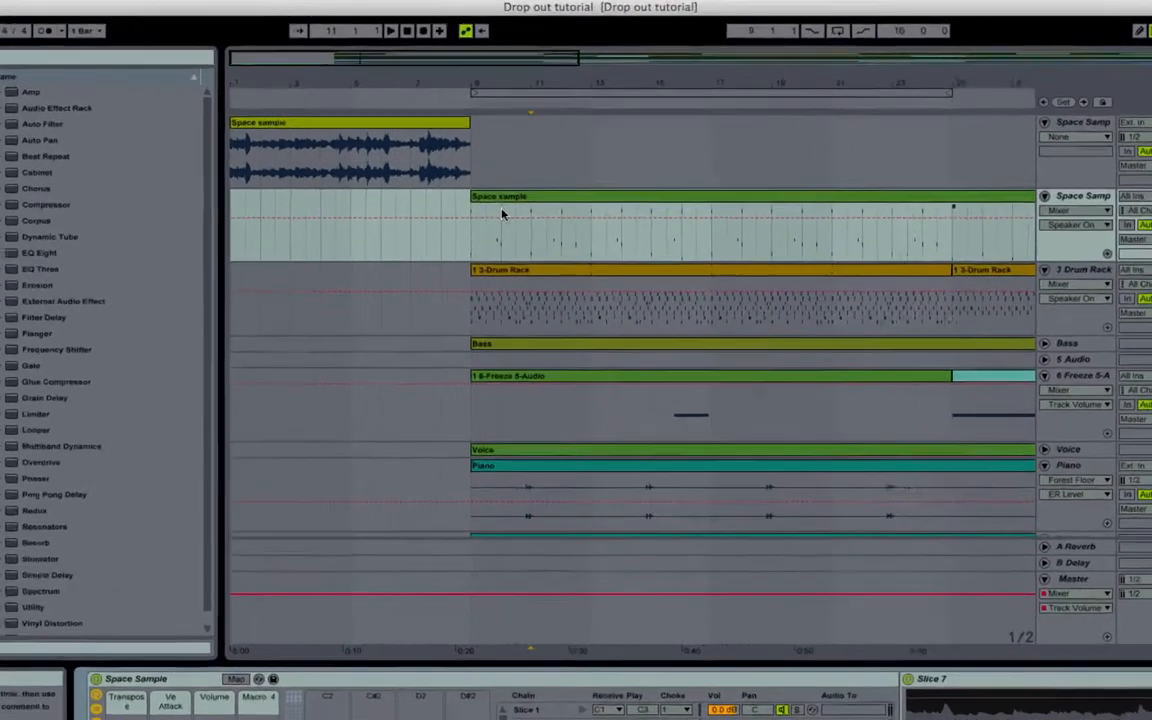
pyautogui.click(504, 187)
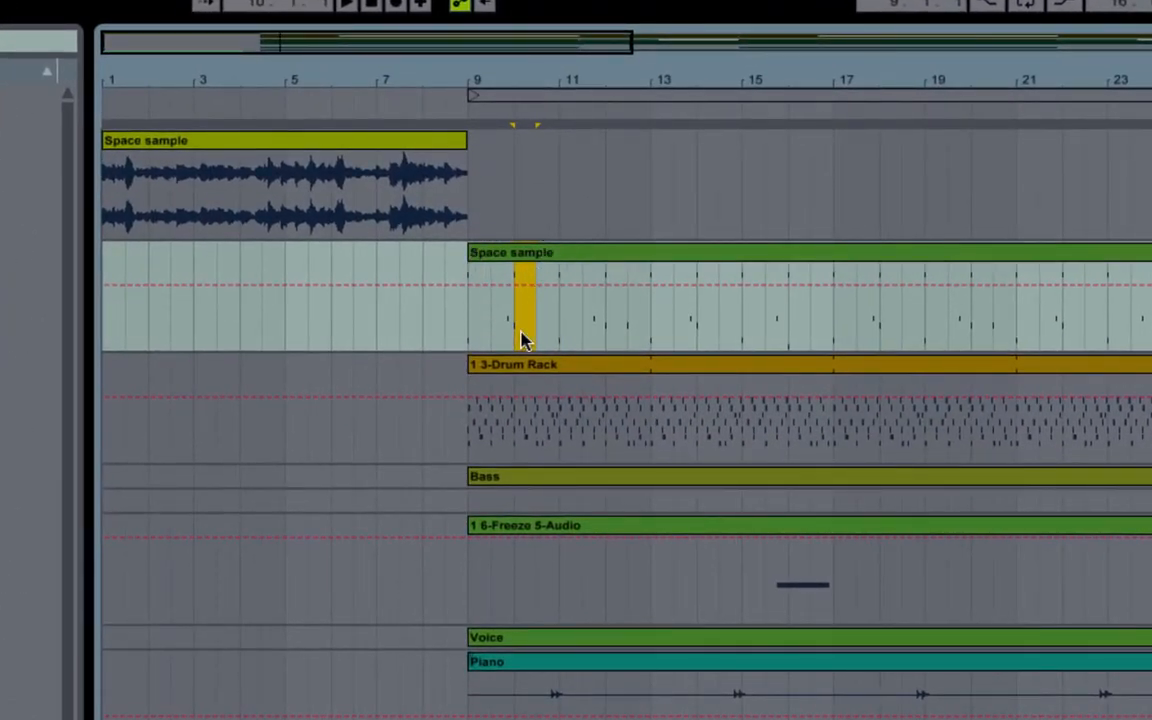
pyautogui.click(547, 330)
# Try cutting the Space sample audio between 1.4.3 and bar 2 and play it from the start.
pyautogui.click(388, 74)
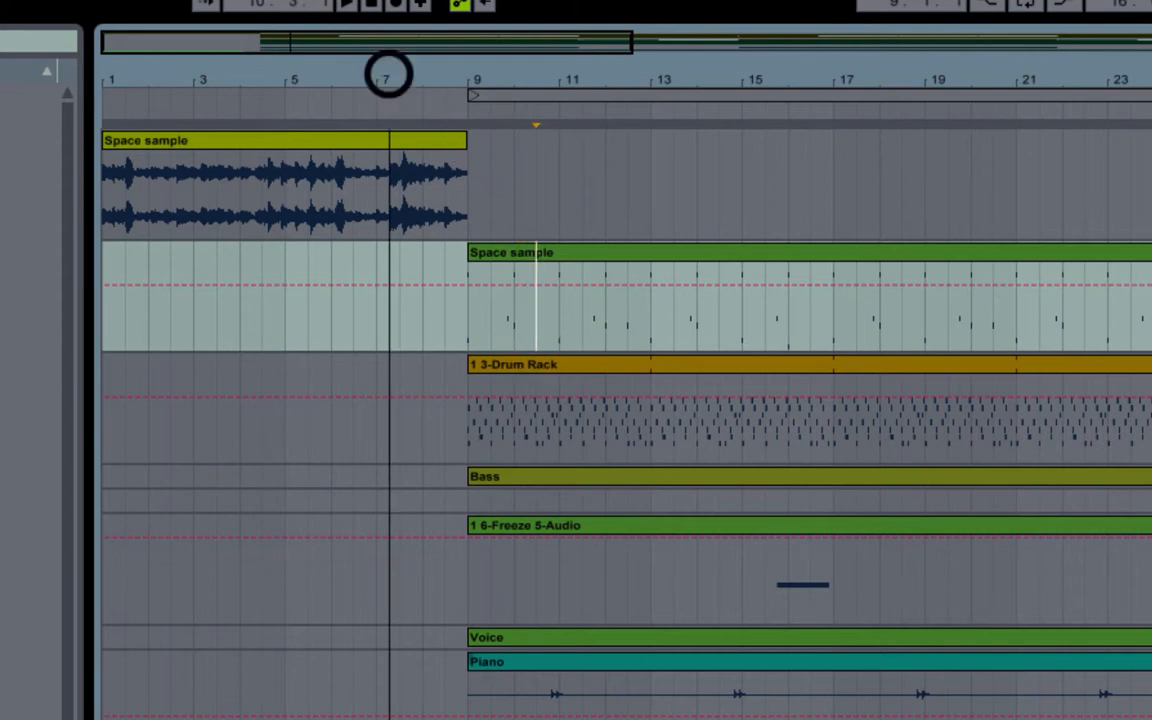
pyautogui.moveTo(267, 80); pyautogui.dragTo(460, 120)
pyautogui.moveTo(129, 70); pyautogui.dragTo(200, 133)
pyautogui.moveTo(305, 210); pyautogui.dragTo(316, 211)
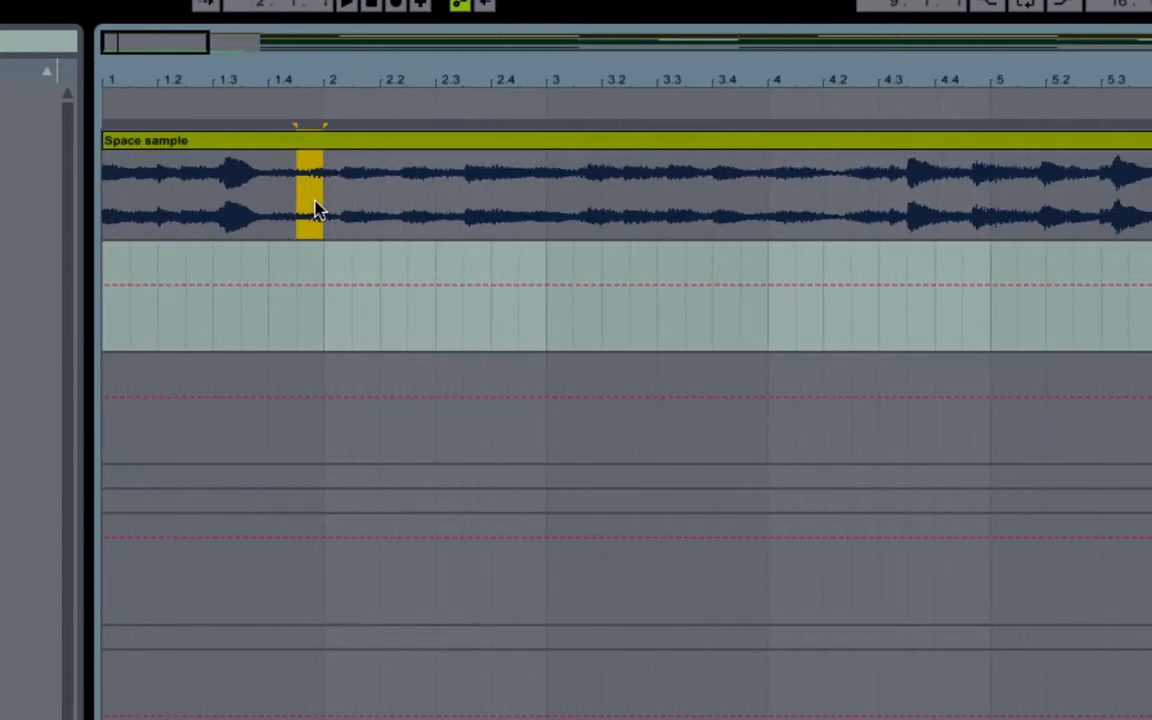
pyautogui.hotkey('ctrl', 'e')
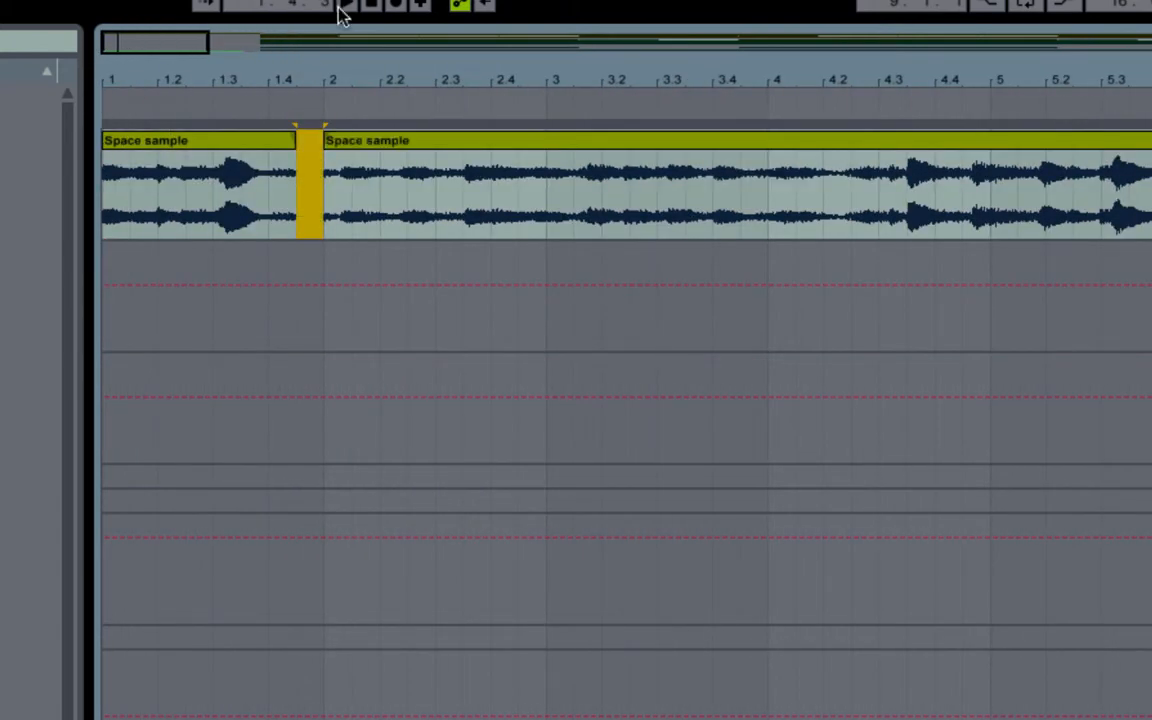
pyautogui.press('Delete')
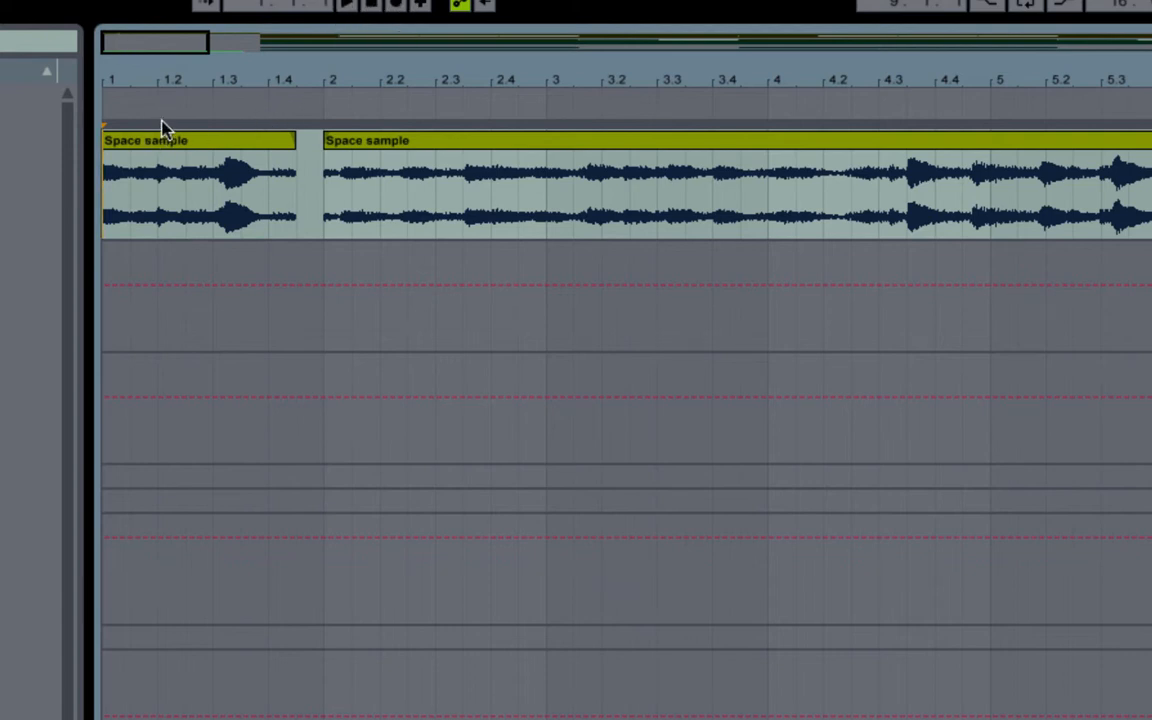
pyautogui.press('space')
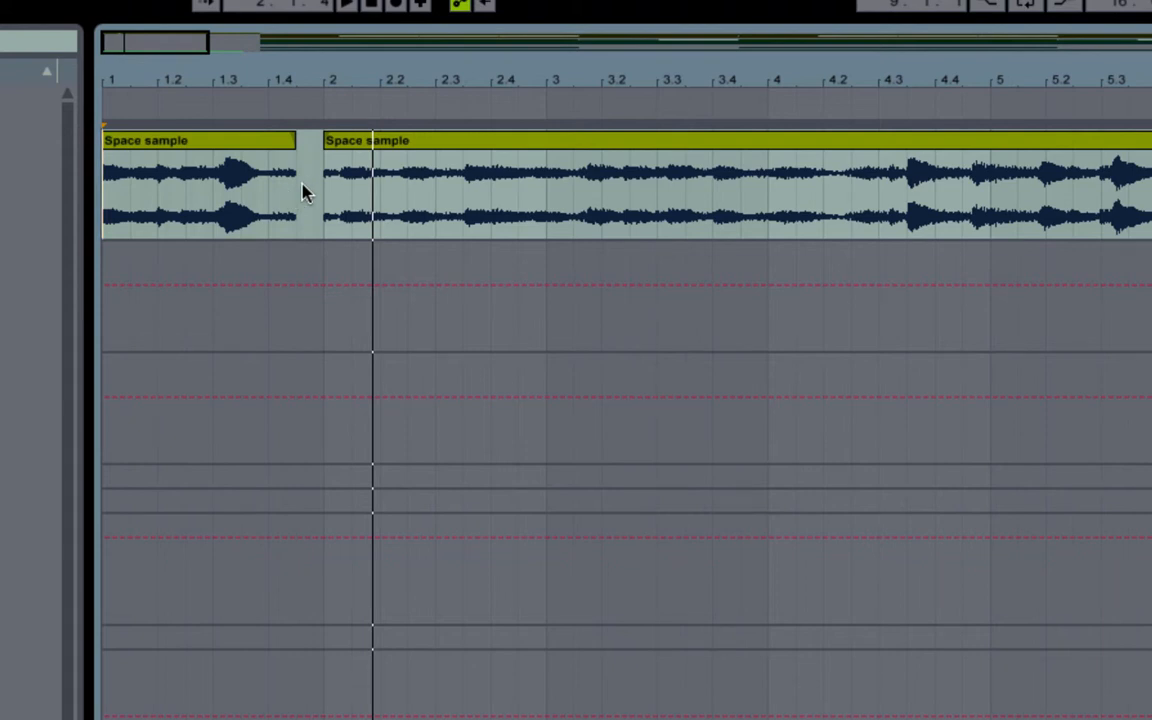
pyautogui.hotkey('ctrl', 'z')
# Play the arrangement from the Space sample MIDI note at 12.3 into bar 13.
pyautogui.moveTo(802, 57); pyautogui.dragTo(806, 75)
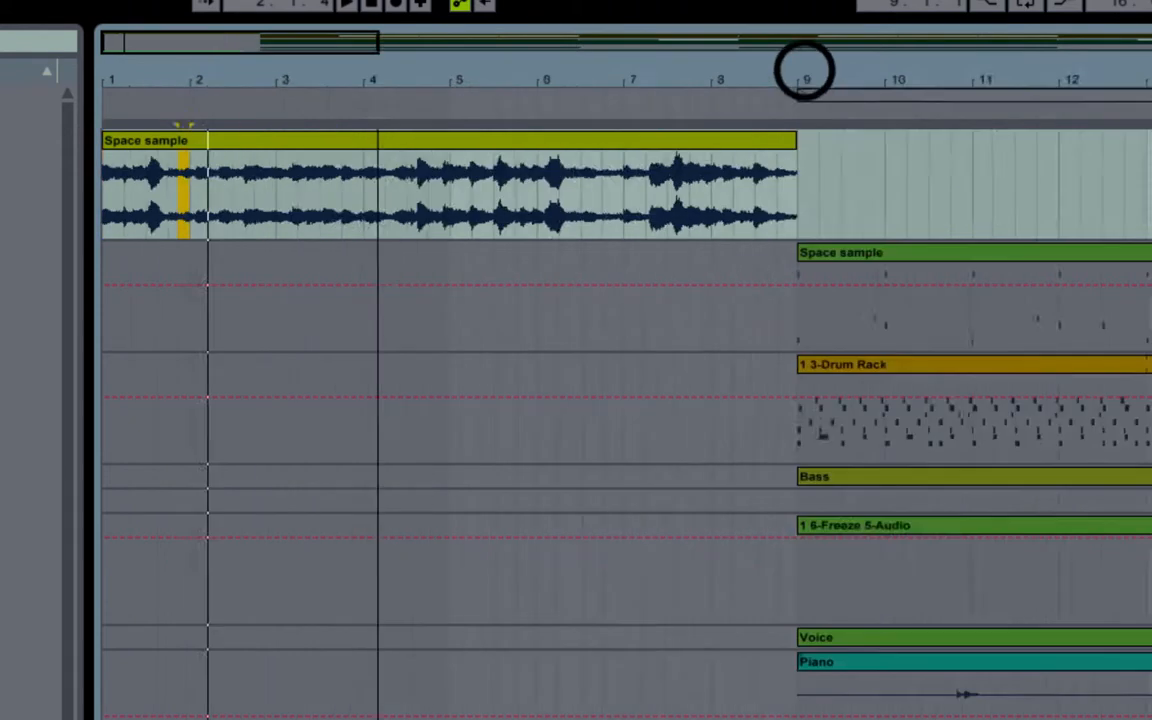
pyautogui.moveTo(877, 69); pyautogui.dragTo(884, 72)
pyautogui.moveTo(784, 75); pyautogui.dragTo(778, 72)
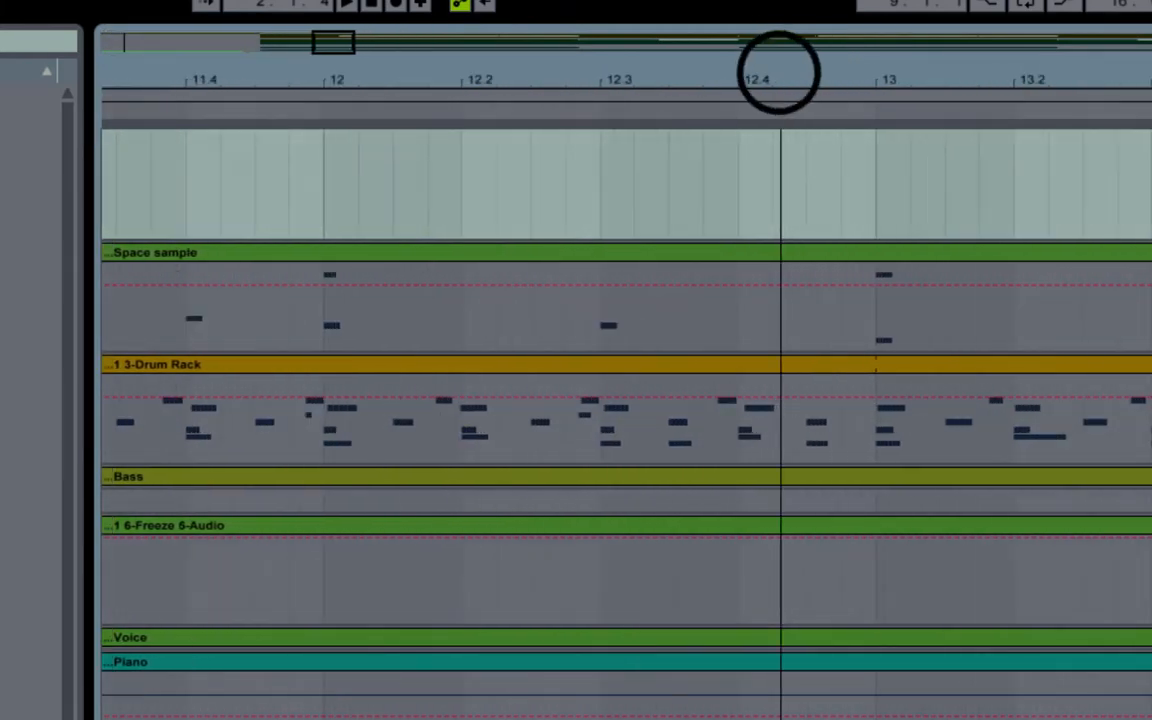
pyautogui.click(603, 325)
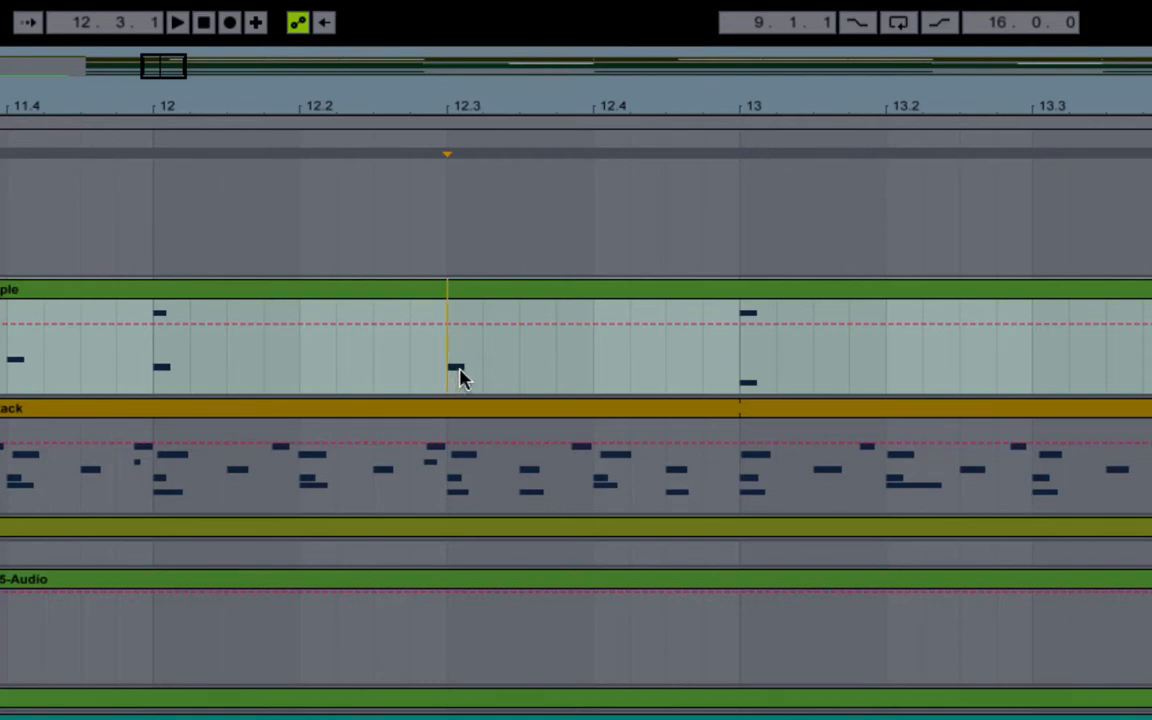
pyautogui.press('space')
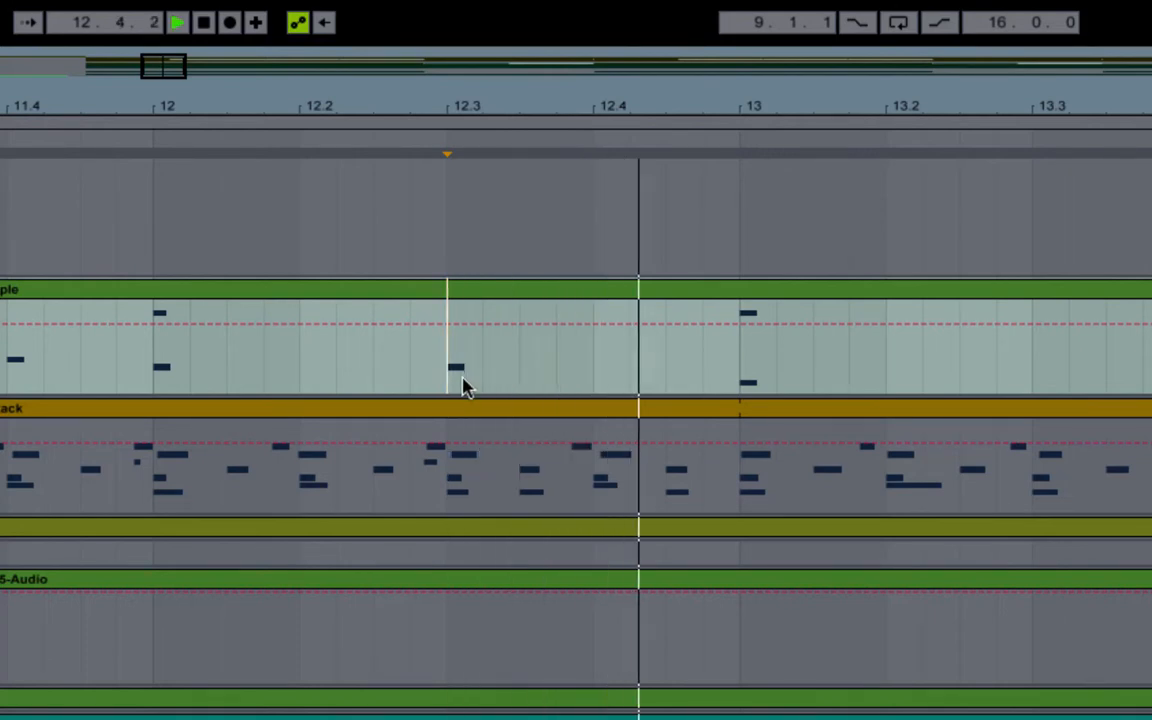
pyautogui.press('space')
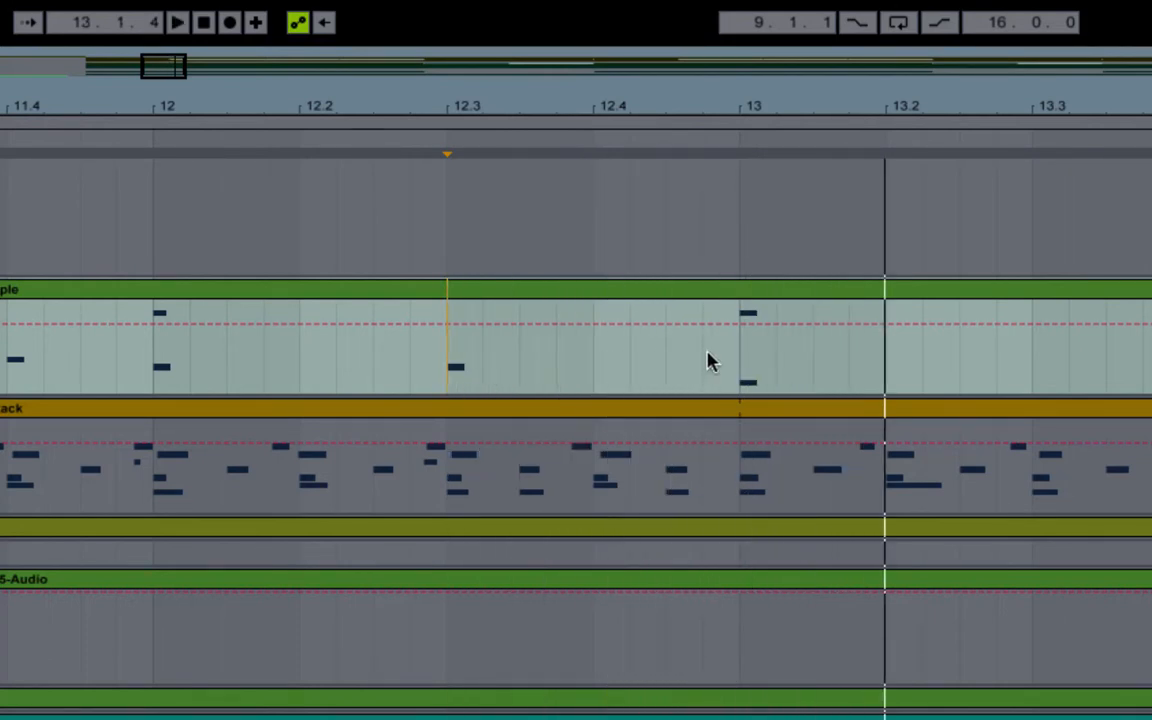
# Try deleting the Space sample MIDI clip section from 12.4 to 13 and play it back from 12.3.
pyautogui.moveTo(596, 370); pyautogui.dragTo(730, 378)
pyautogui.press('Delete')
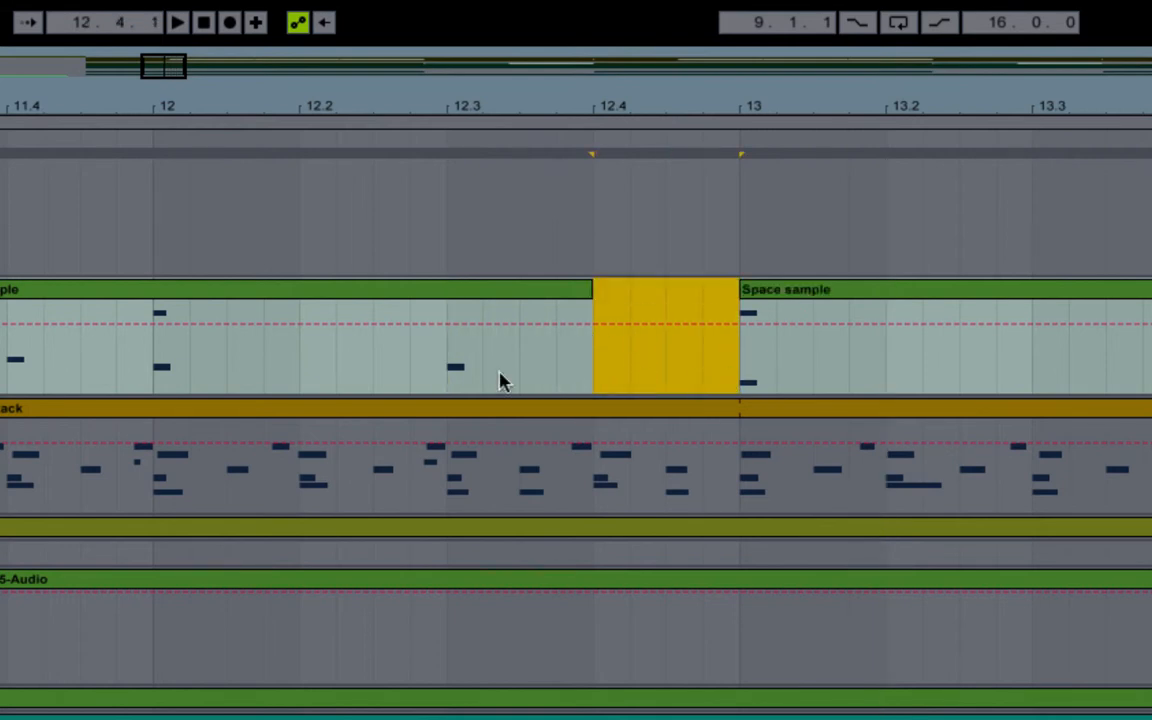
pyautogui.click(443, 364)
pyautogui.press('space')
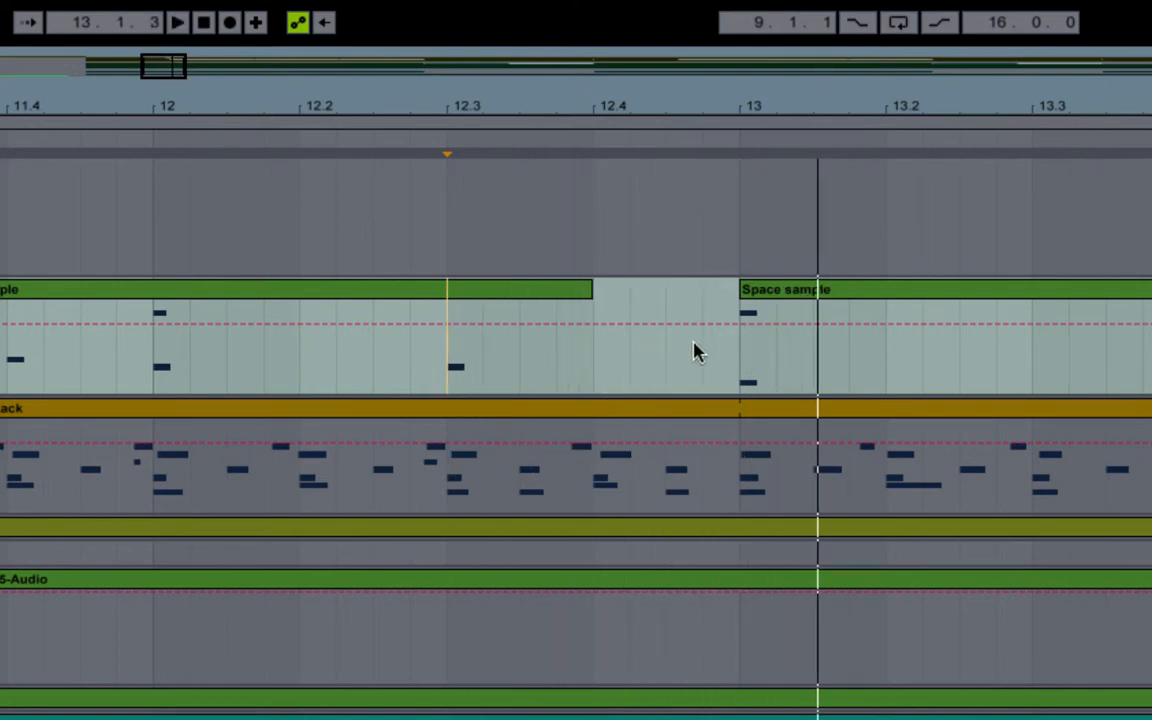
pyautogui.doubleClick(633, 294)
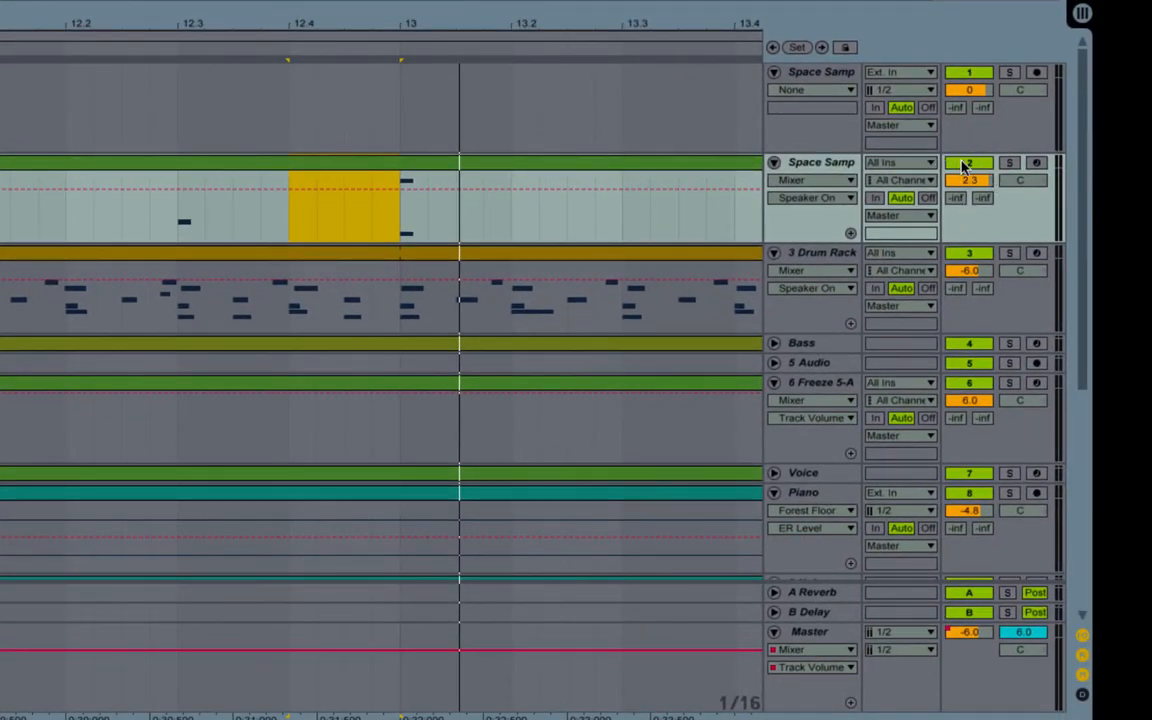
# Automate Speaker On to off from 12.4 to 13 on the Space sample MIDI track and play back the dropout.
pyautogui.rightClick(962, 168)
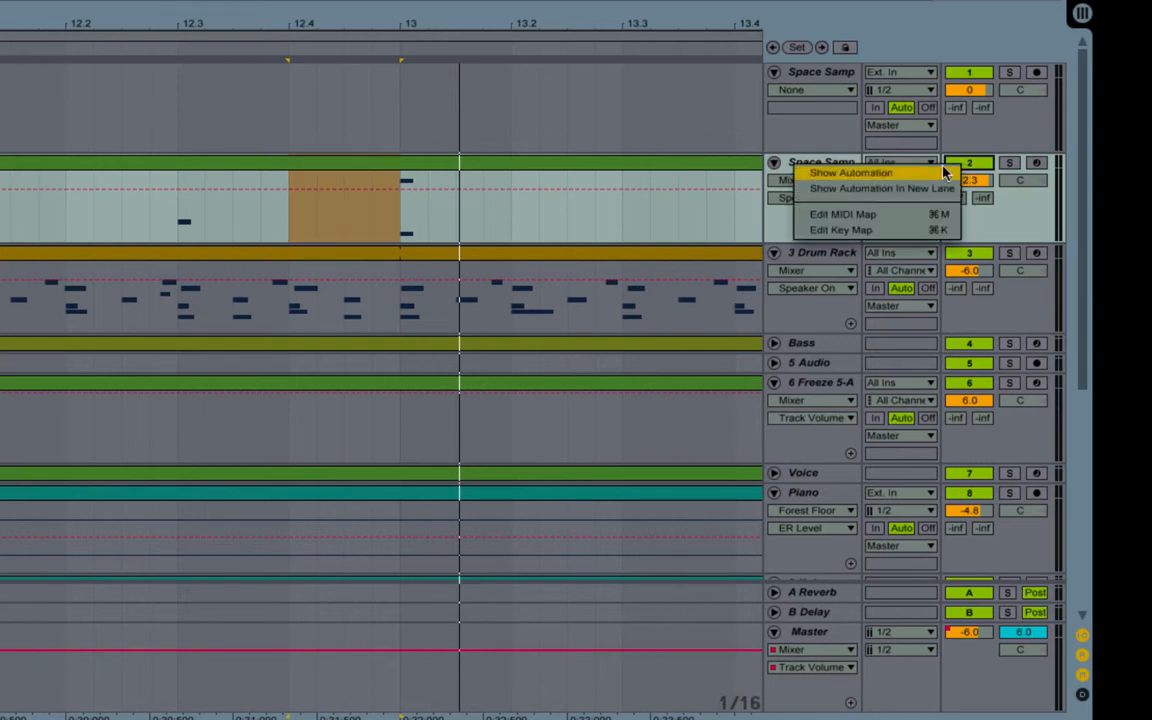
pyautogui.click(945, 172)
pyautogui.click(279, 210)
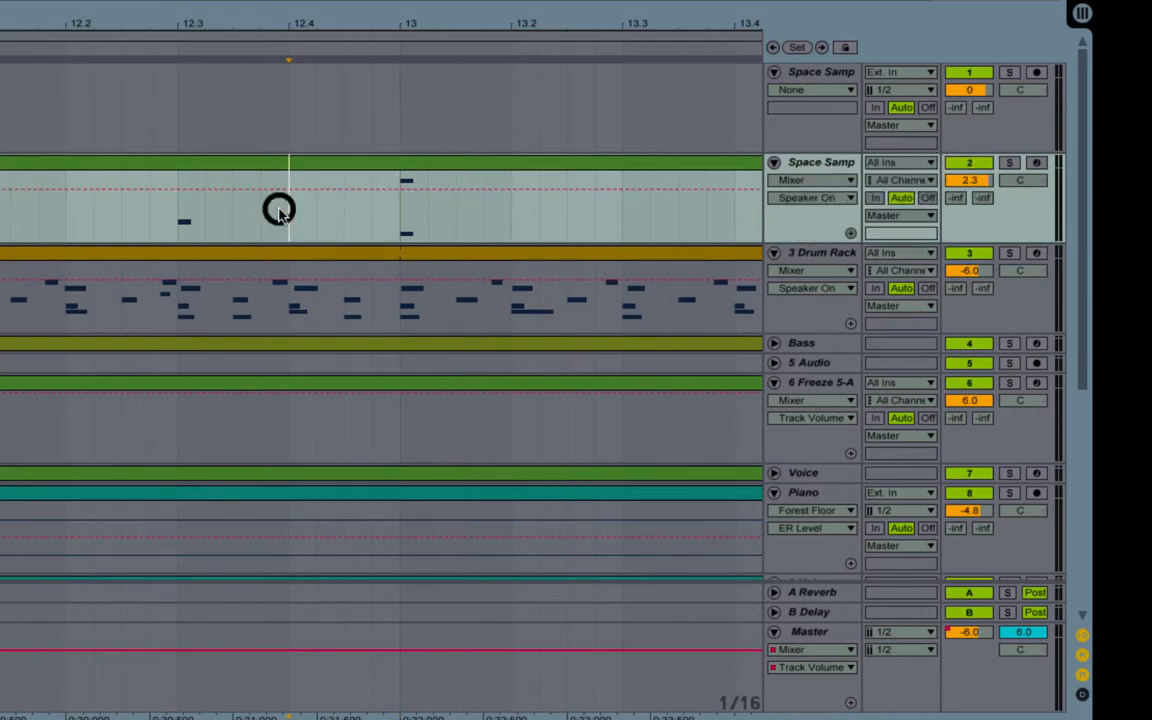
pyautogui.click(287, 190)
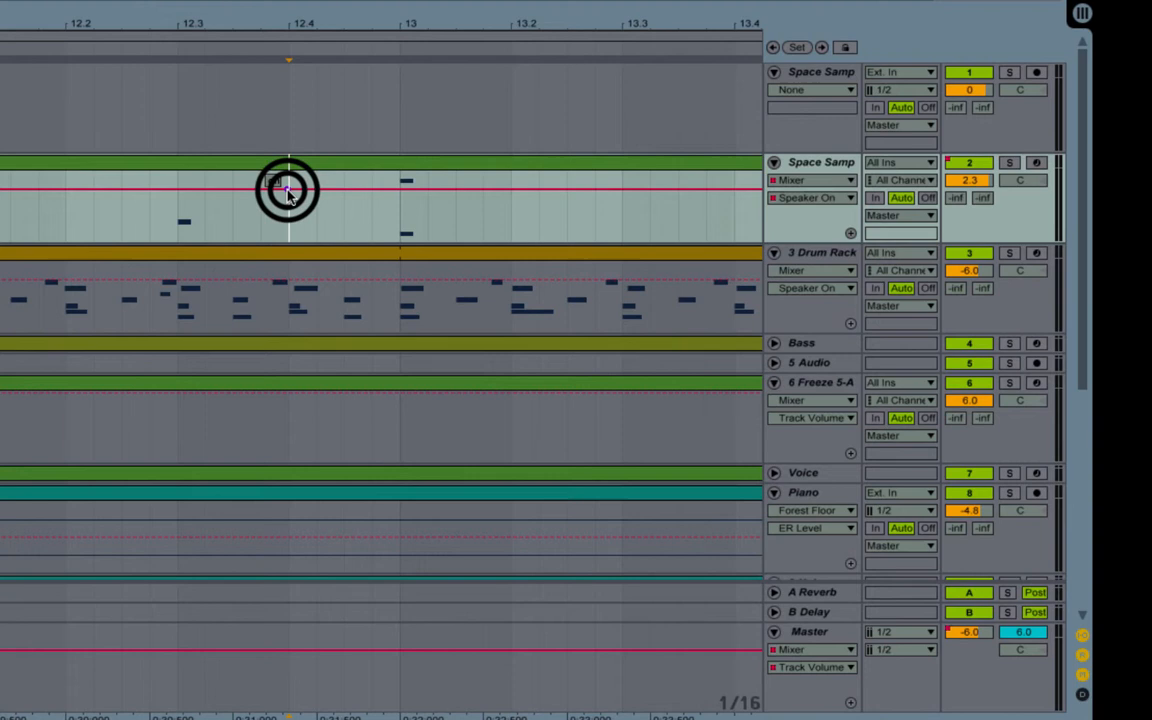
pyautogui.click(397, 190)
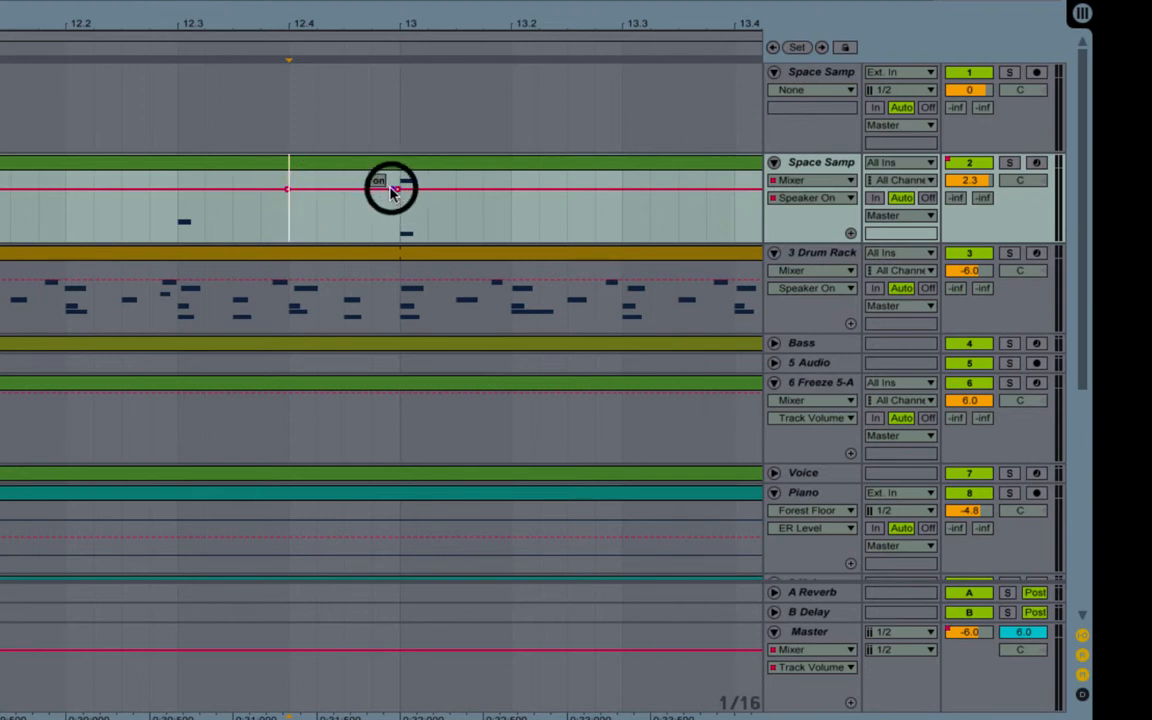
pyautogui.moveTo(393, 193); pyautogui.dragTo(391, 222)
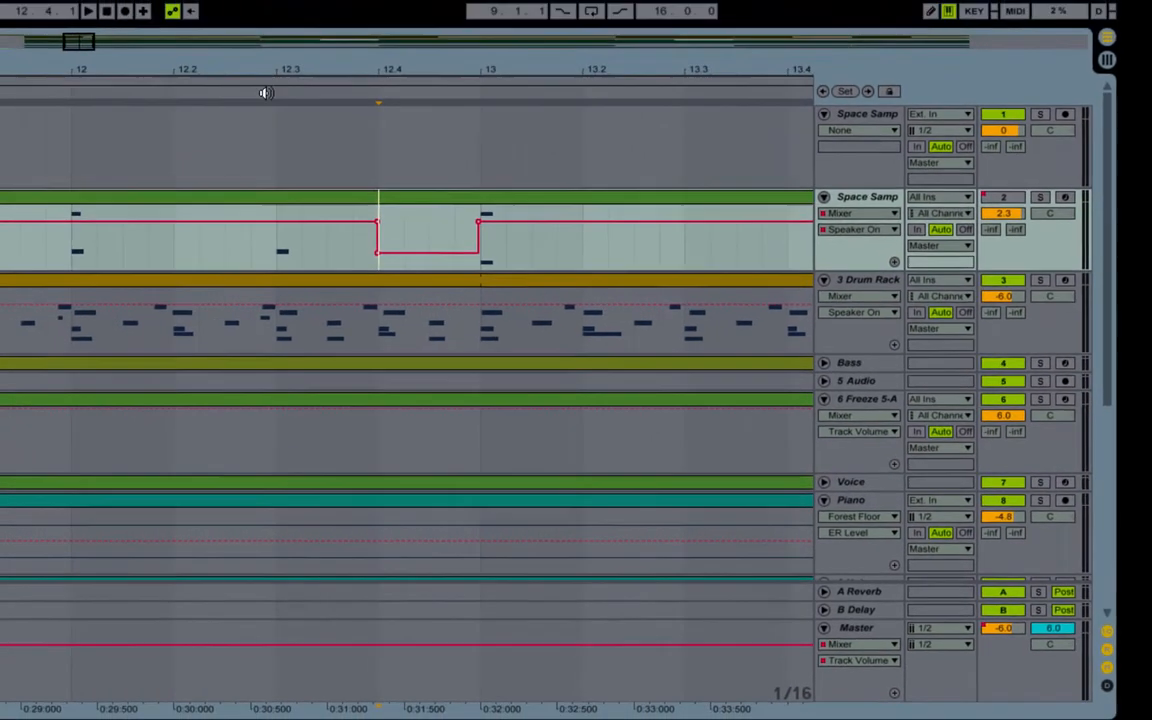
pyautogui.click(69, 94)
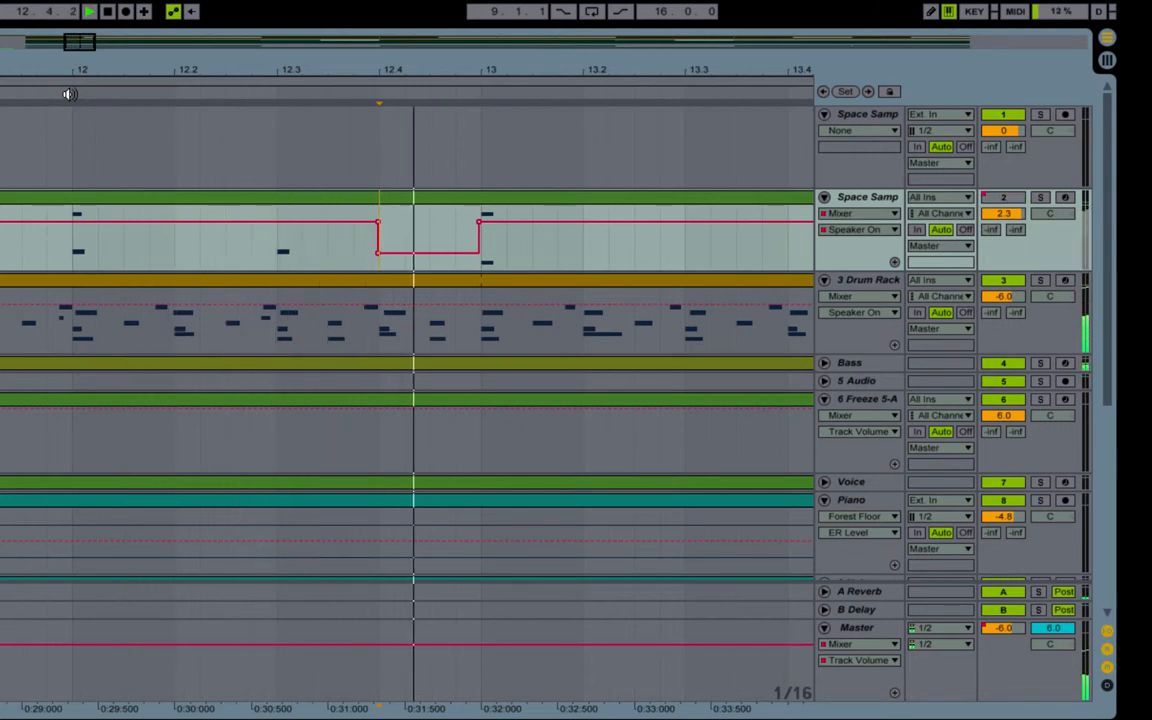
pyautogui.press('space')
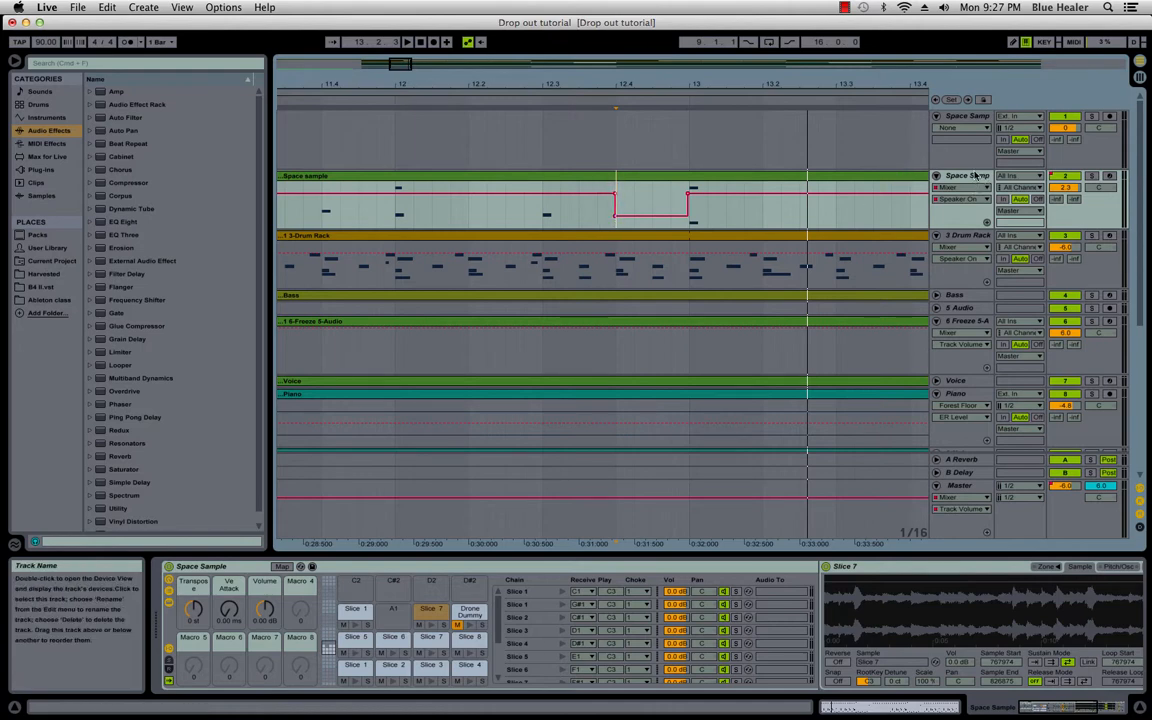
# Examine the Space Sample MIDI track's device chain through to the Eighth Note delay.
pyautogui.click(973, 174)
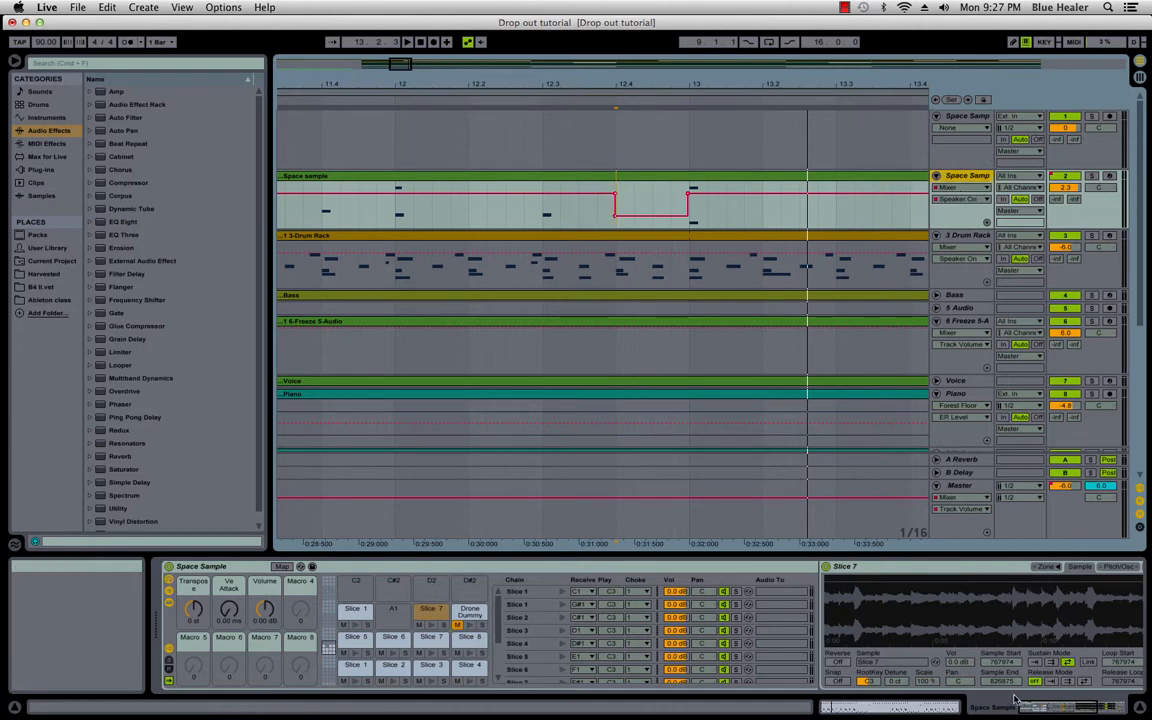
pyautogui.moveTo(1030, 706); pyautogui.dragTo(1078, 708)
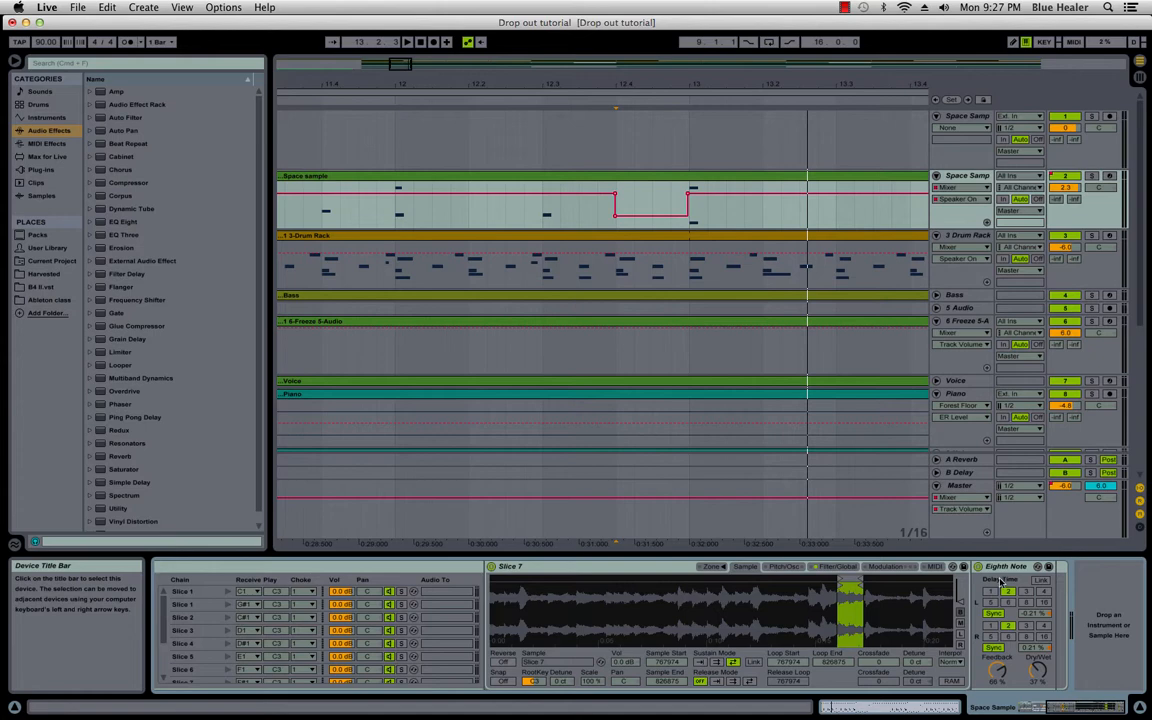
pyautogui.click(1062, 708)
pyautogui.moveTo(1062, 708); pyautogui.dragTo(1070, 708)
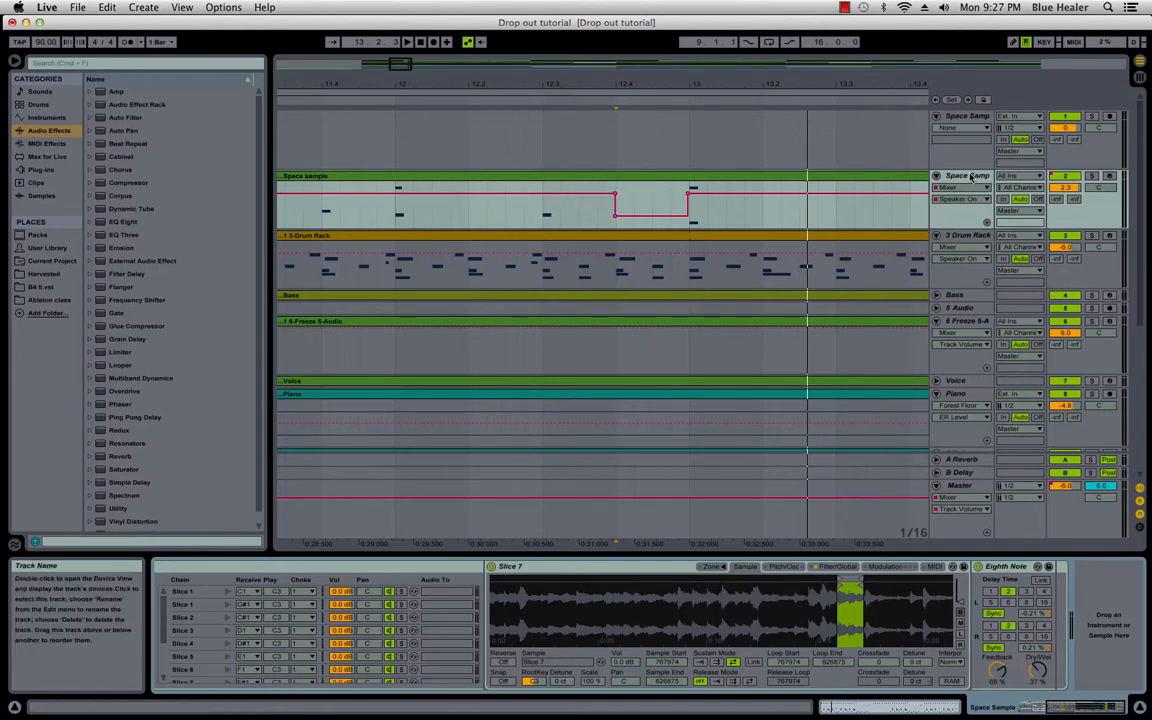
# Examine the devices on the A Reverb and B Delay return tracks.
pyautogui.click(962, 461)
pyautogui.click(962, 472)
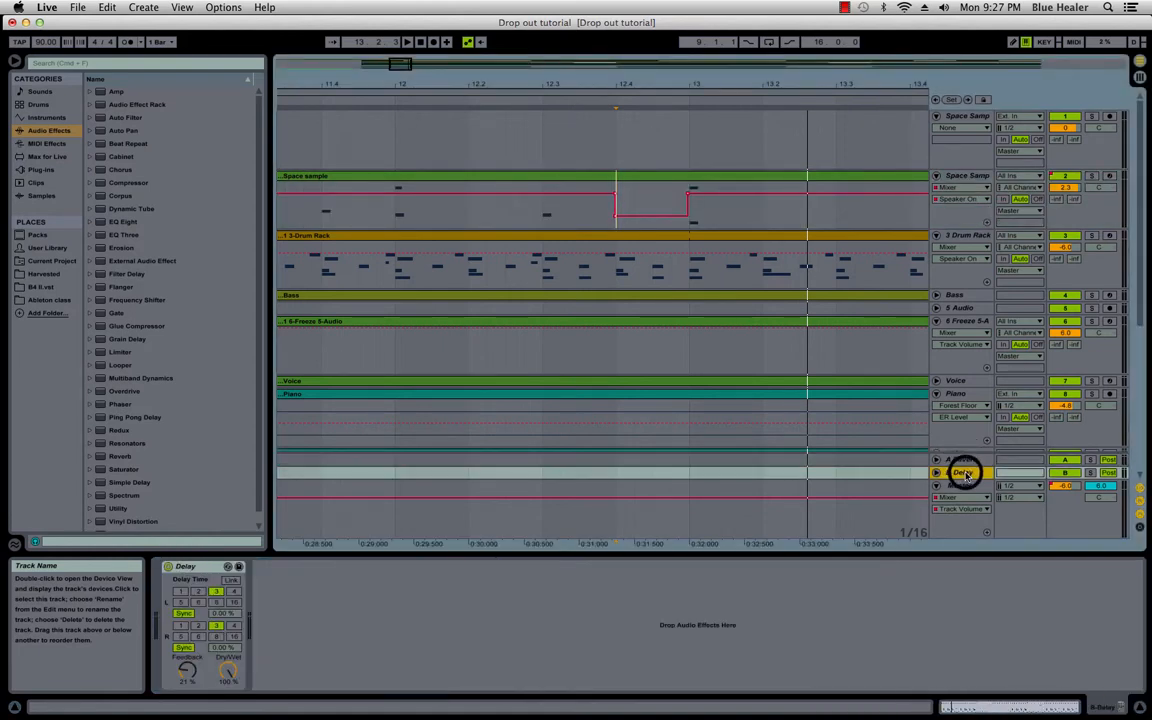
pyautogui.click(962, 459)
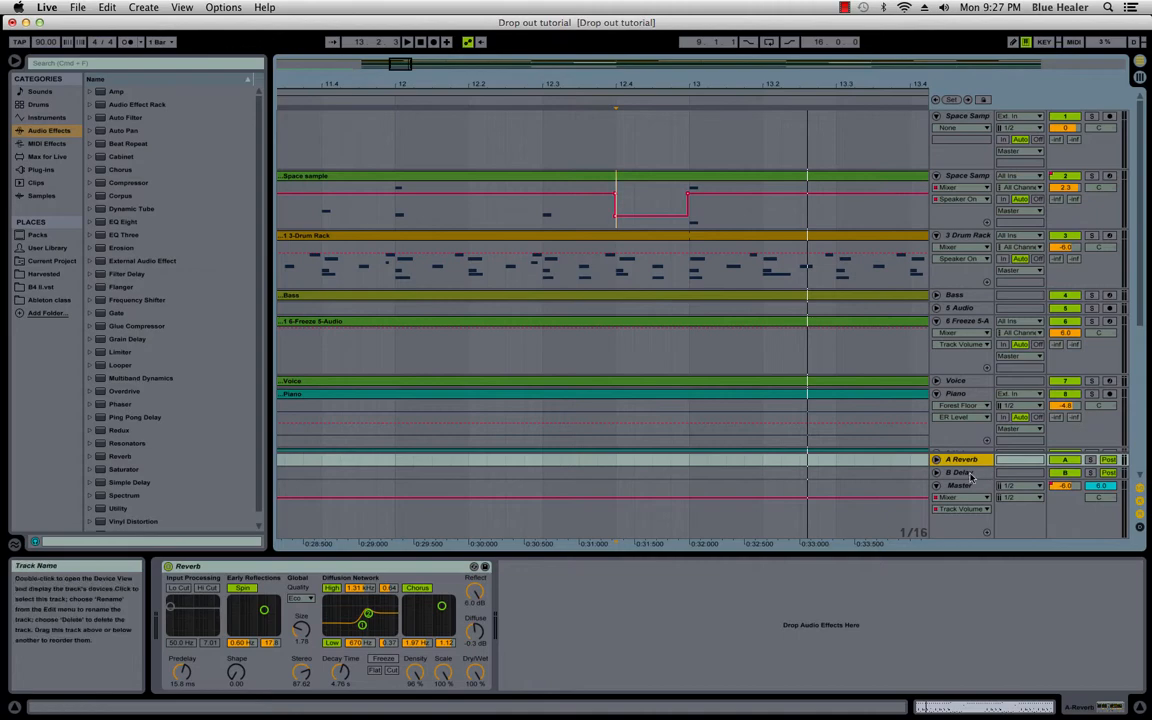
pyautogui.click(964, 473)
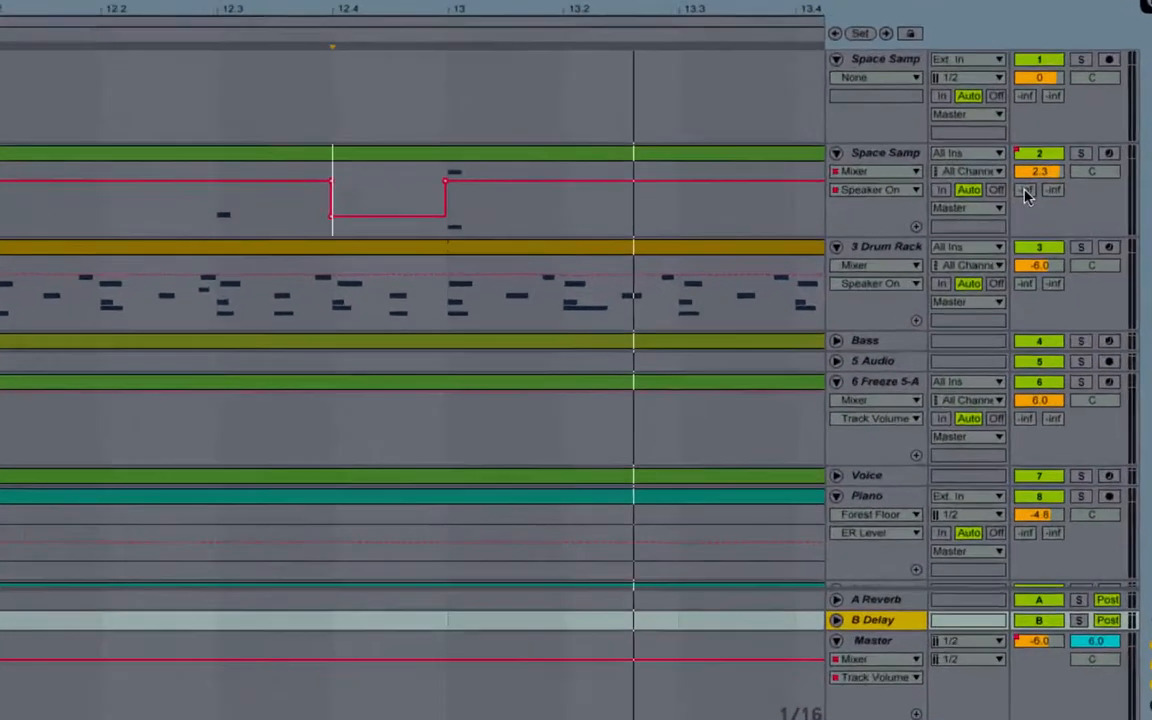
# Show the B-Delay send automation for the Space sample MIDI track.
pyautogui.click(1025, 190)
pyautogui.click(1052, 189)
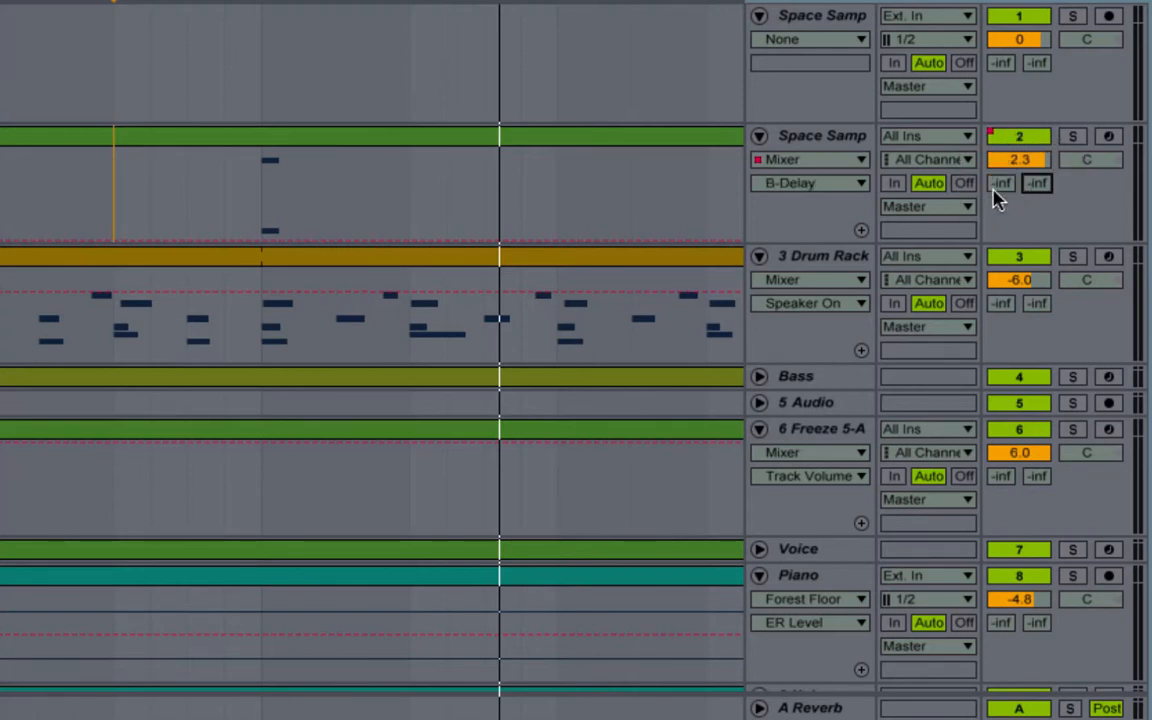
pyautogui.click(1001, 184)
pyautogui.click(1036, 188)
pyautogui.rightClick(1036, 186)
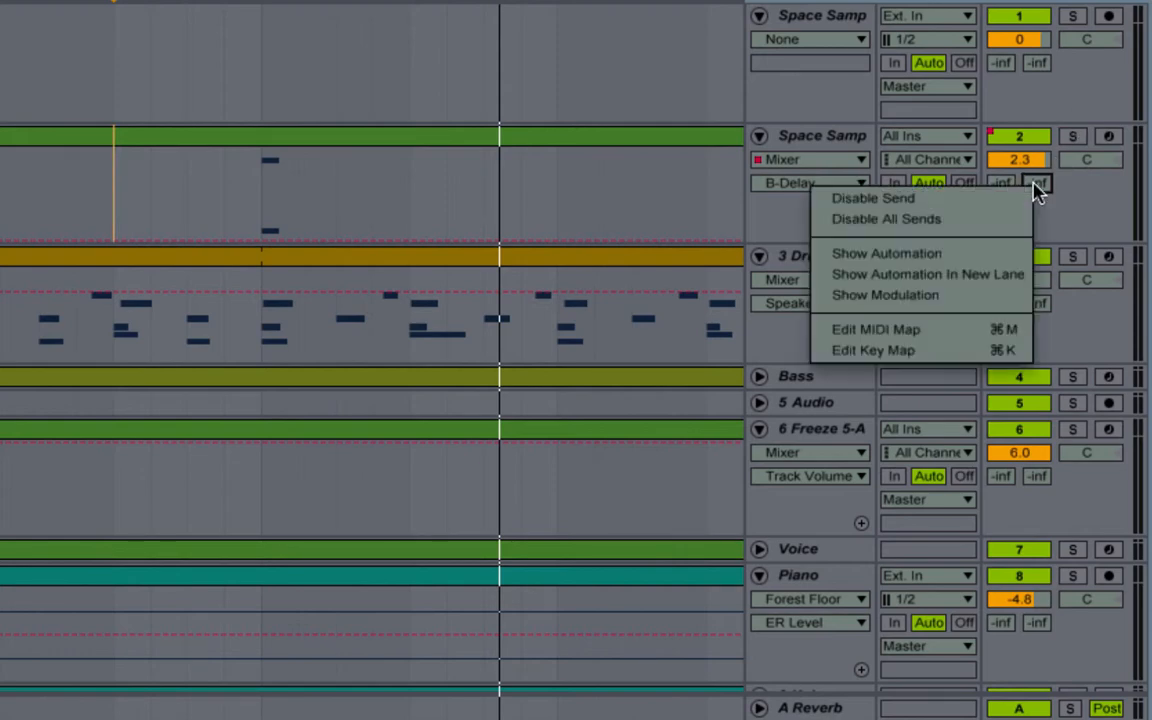
pyautogui.click(996, 273)
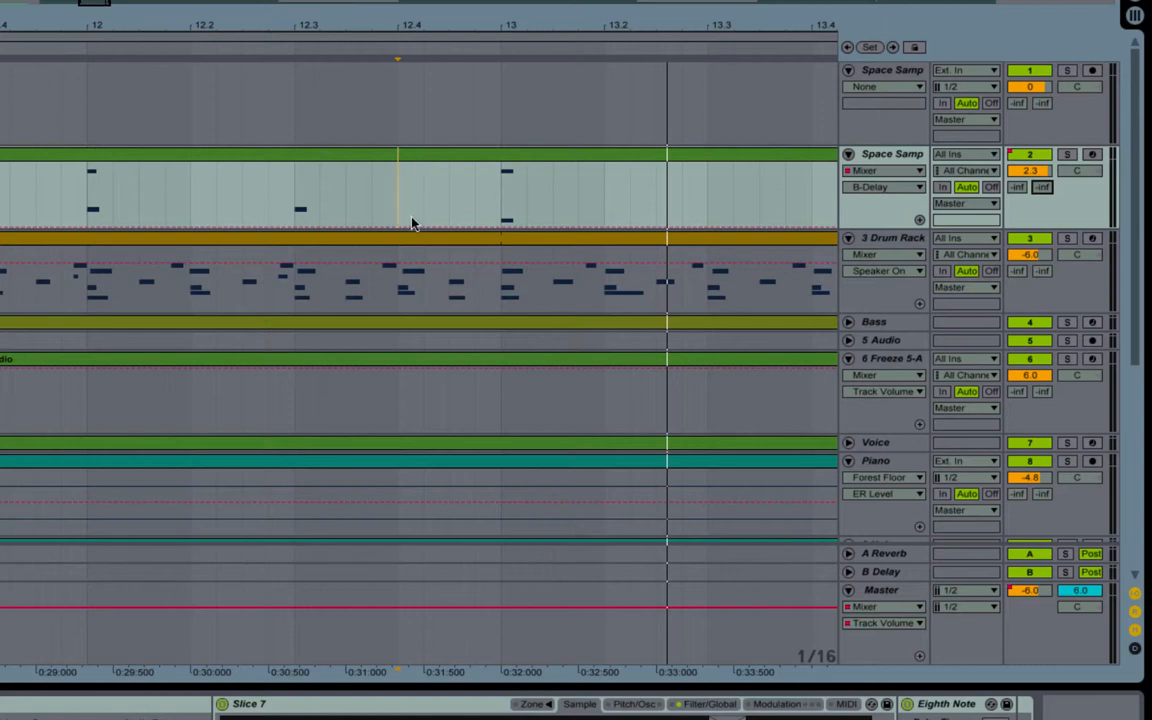
# Automate the Space sample MIDI track's B-Delay send to 0.0 dB from 12.4 until just before 13, with -inf dB outside.
pyautogui.click(404, 226)
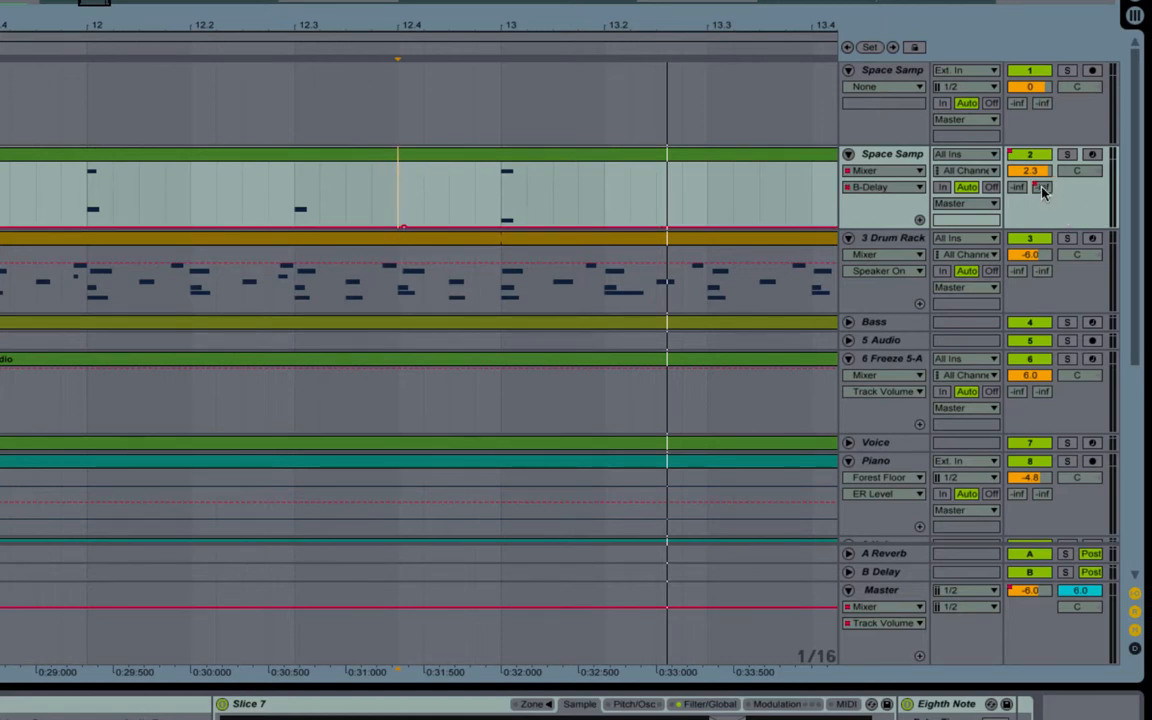
pyautogui.click(485, 229)
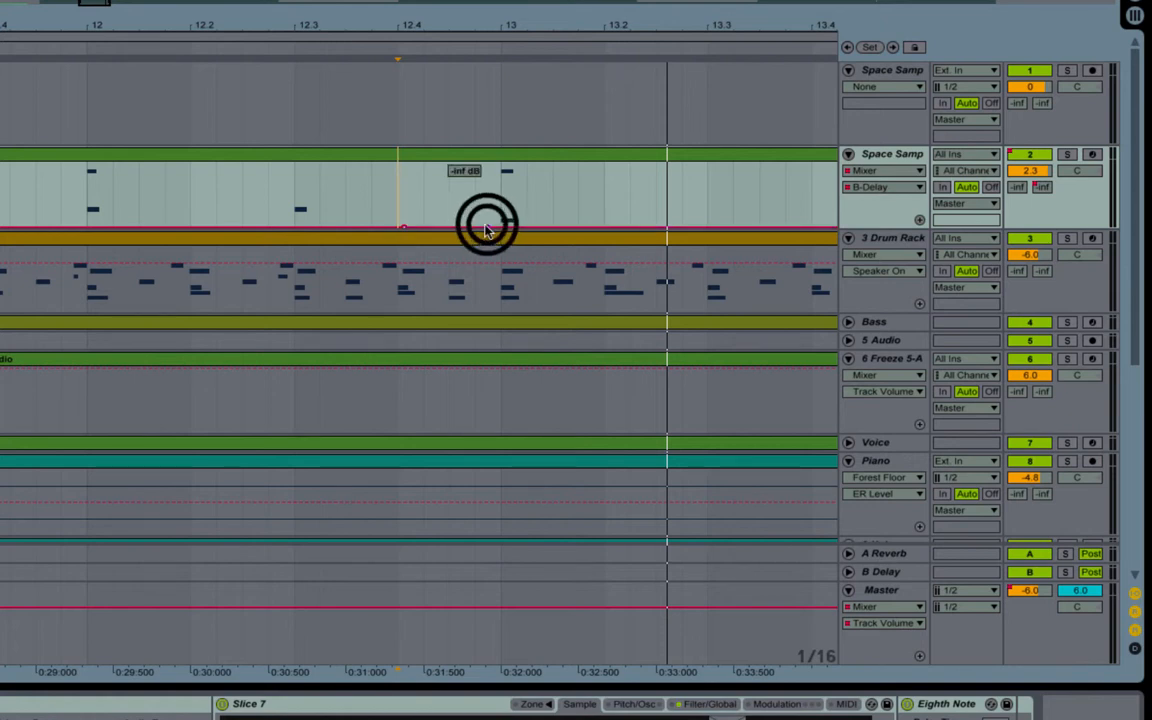
pyautogui.moveTo(491, 229); pyautogui.dragTo(498, 228)
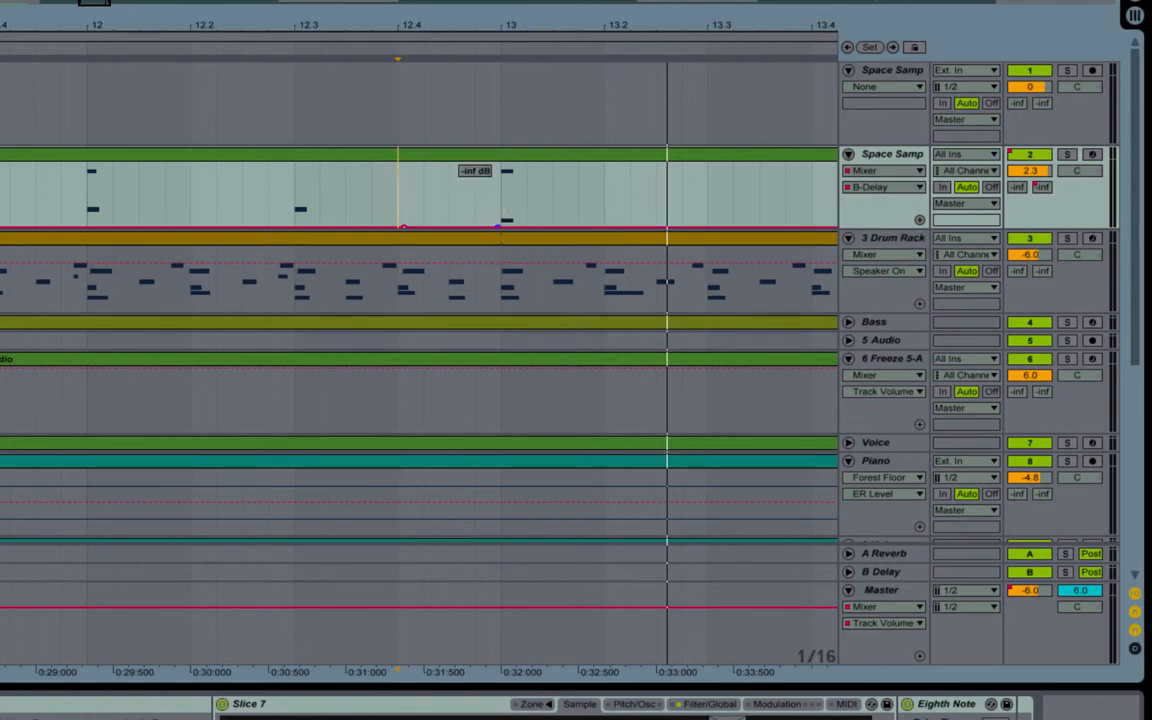
pyautogui.click(399, 227)
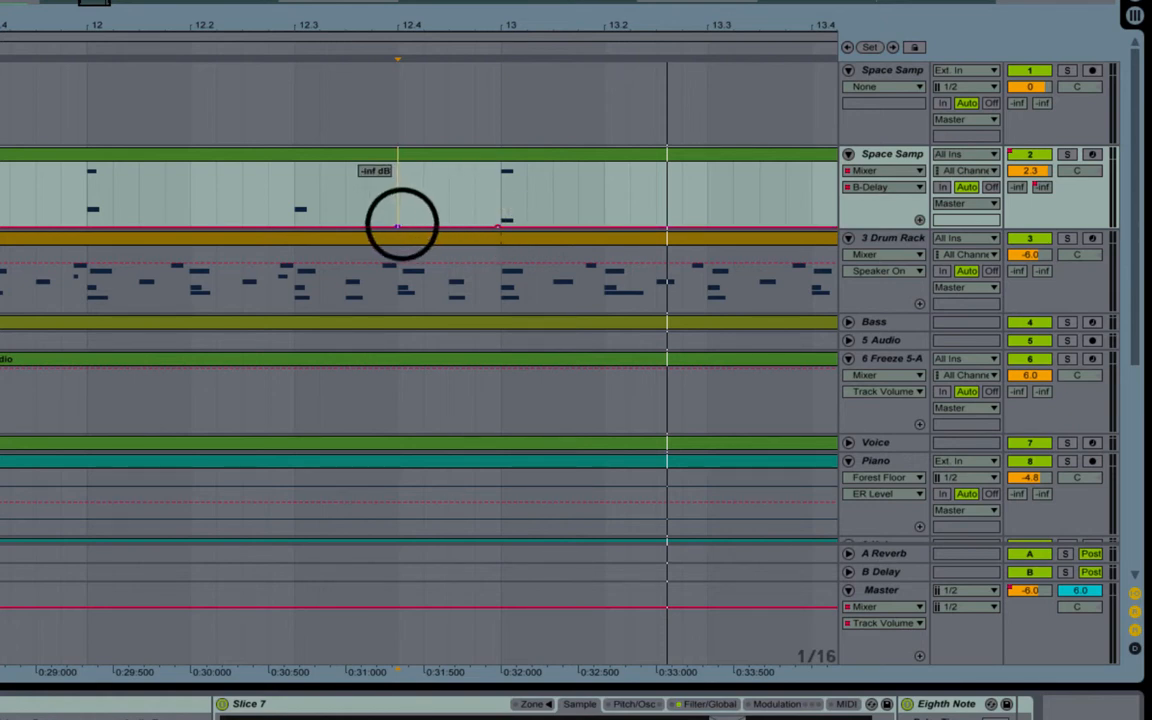
pyautogui.moveTo(409, 227); pyautogui.dragTo(440, 160)
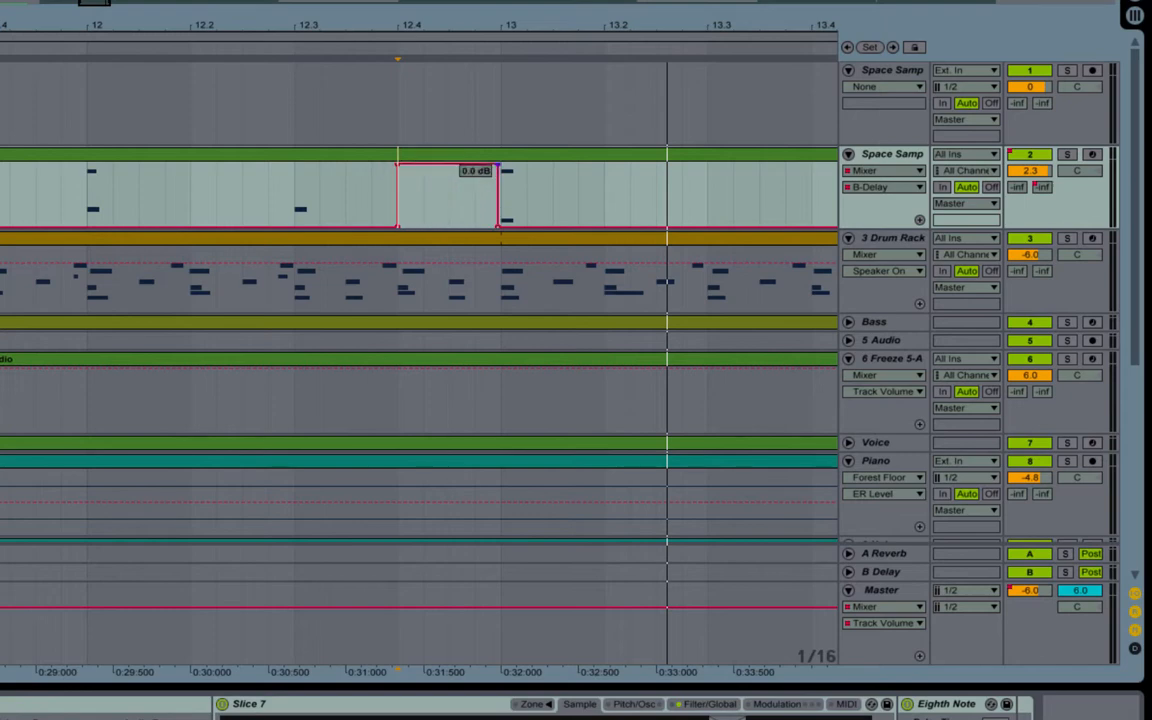
# Move the B-Delay send's lower starting breakpoint back to about 12.3.4, making a ramp up to 12.4, and play back from around 12.3.
pyautogui.click(400, 20)
pyautogui.moveTo(400, 20); pyautogui.dragTo(400, 22)
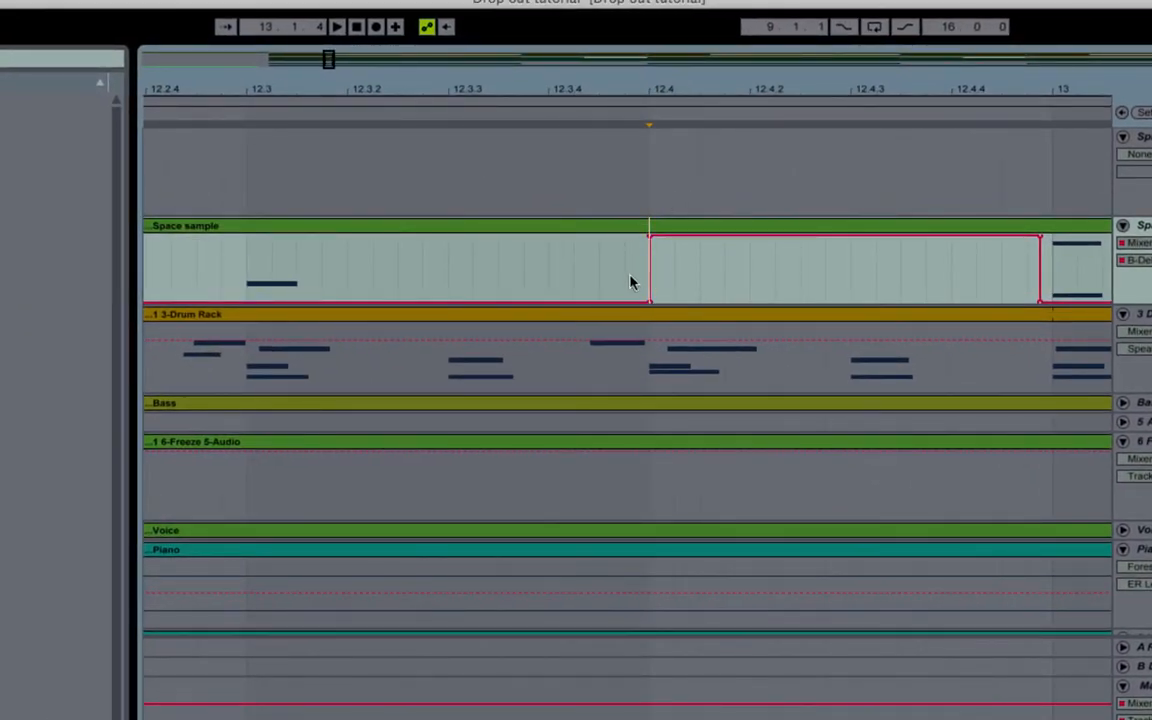
pyautogui.moveTo(649, 300); pyautogui.dragTo(557, 302)
pyautogui.click(226, 113)
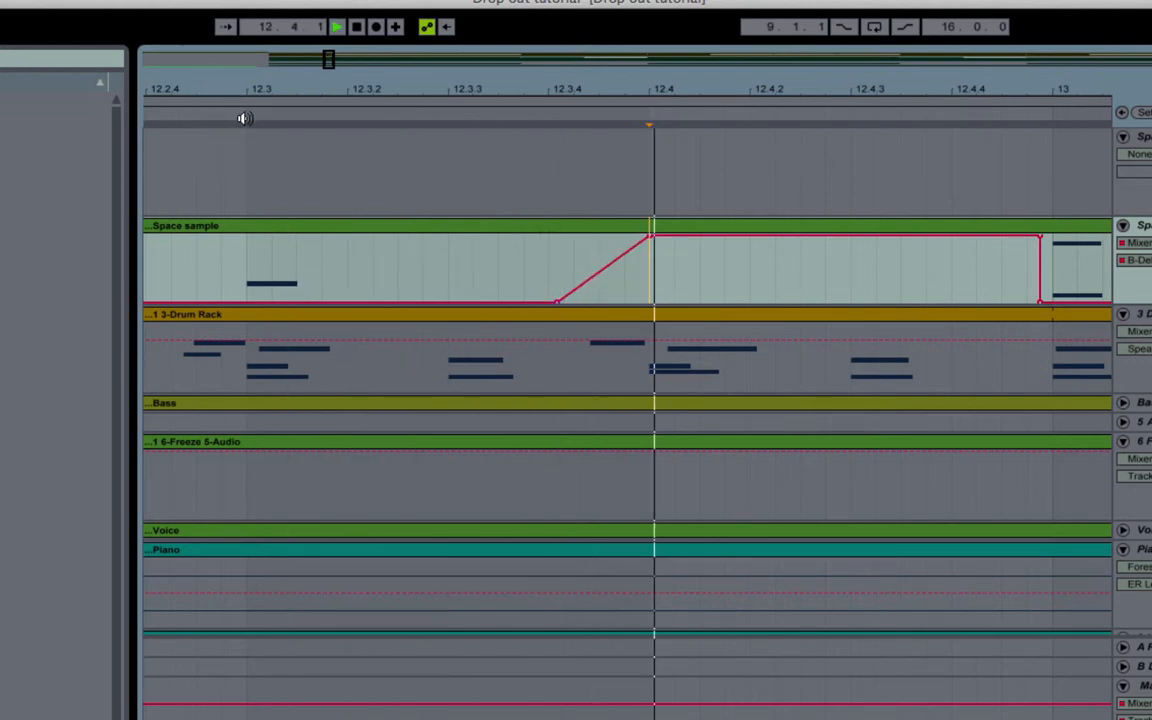
pyautogui.press('space')
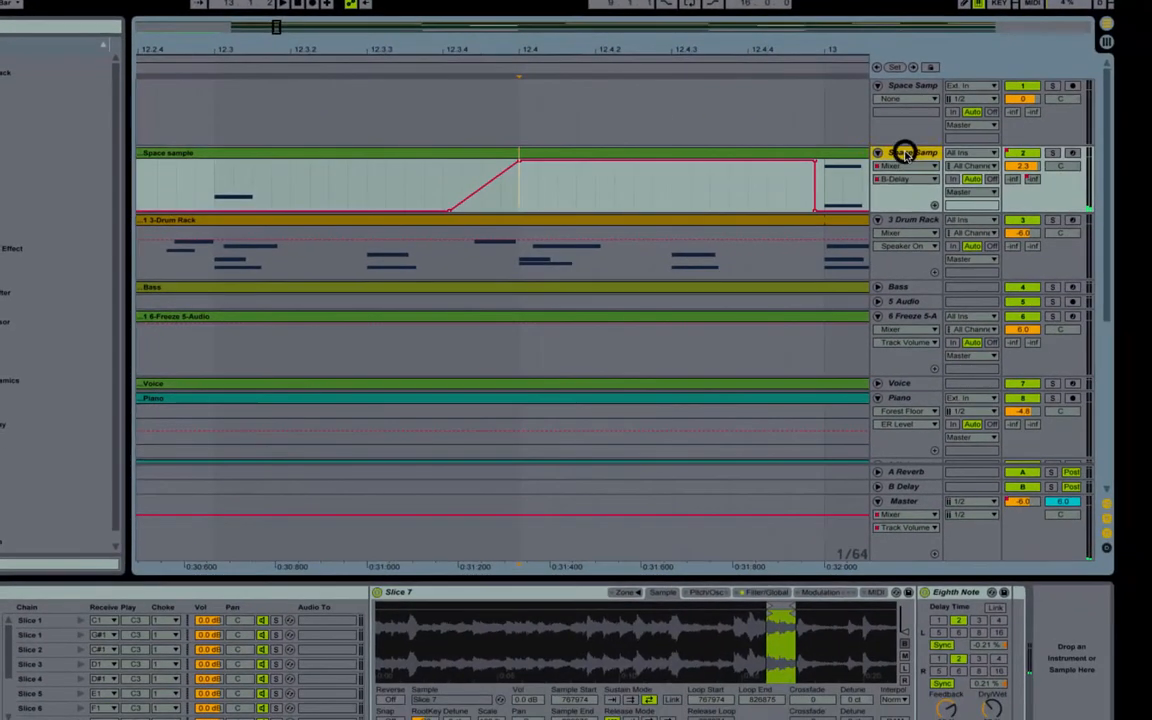
# Set both delay times on the B Delay return to 1, adjust its feedback and dry/wet, and play back from around bar 12.
pyautogui.click(903, 487)
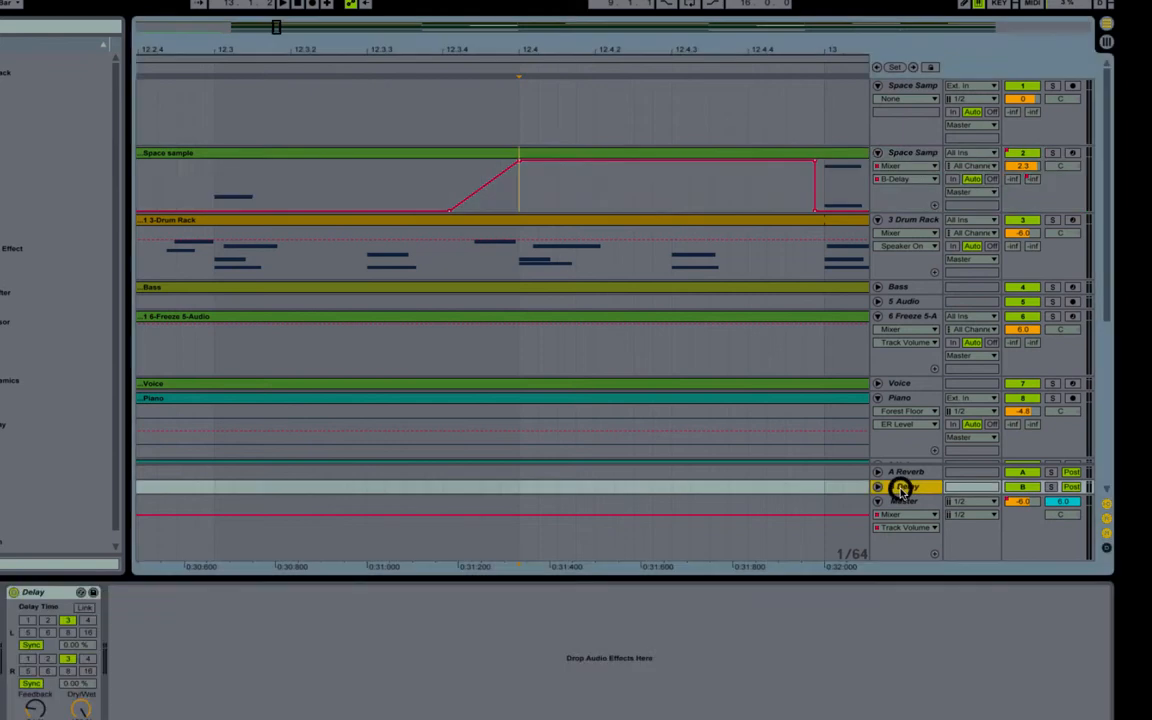
pyautogui.click(27, 621)
pyautogui.moveTo(80, 708); pyautogui.dragTo(80, 719)
pyautogui.moveTo(389, 48); pyautogui.dragTo(476, 45)
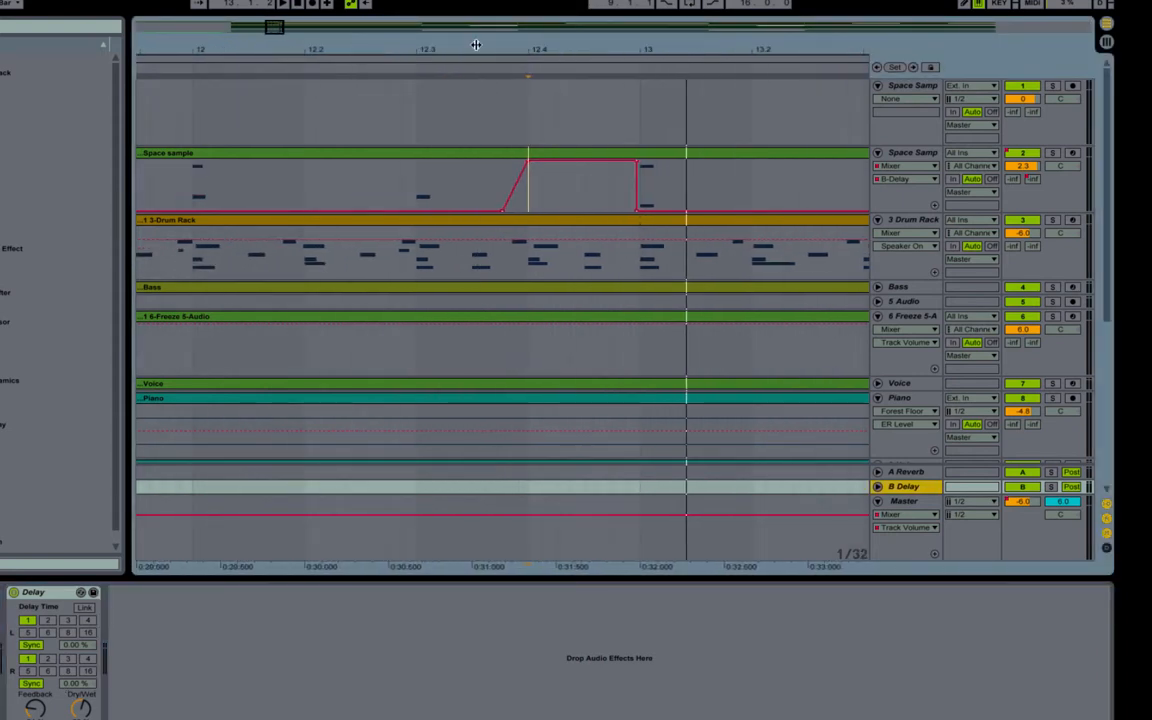
pyautogui.click(172, 66)
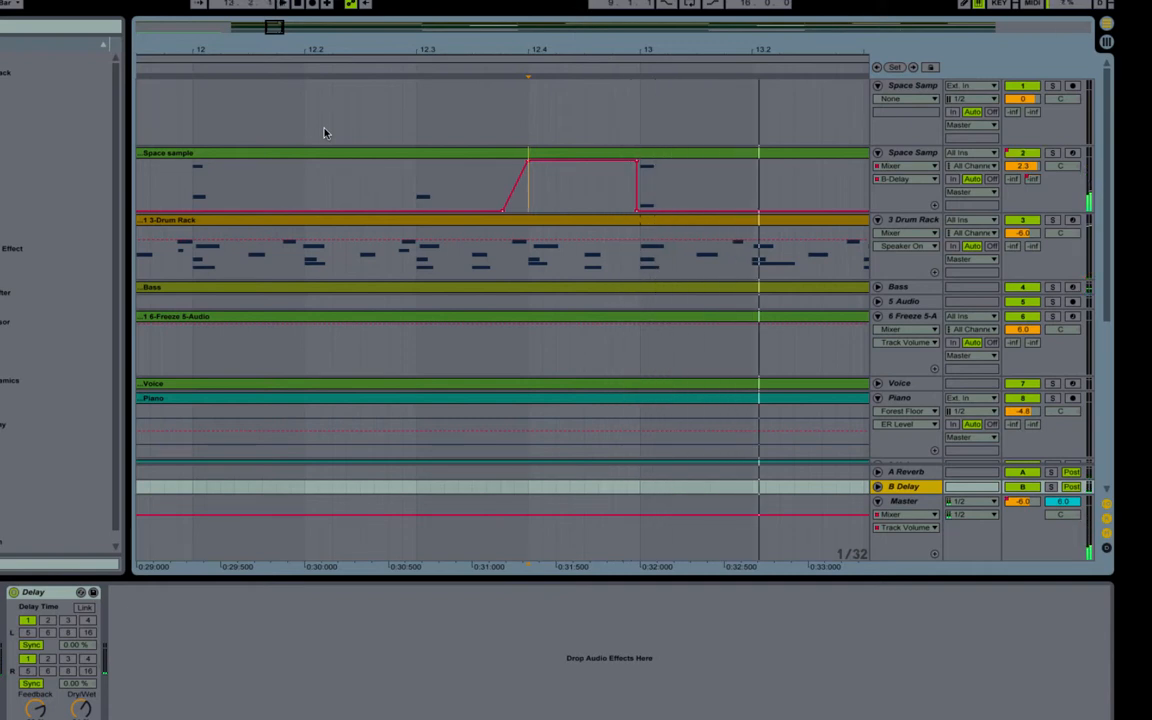
# Remove the raised B-Delay send section and the Speaker On dropout between 12.4 and 13 from the Space sample MIDI track's automation.
pyautogui.click(528, 160)
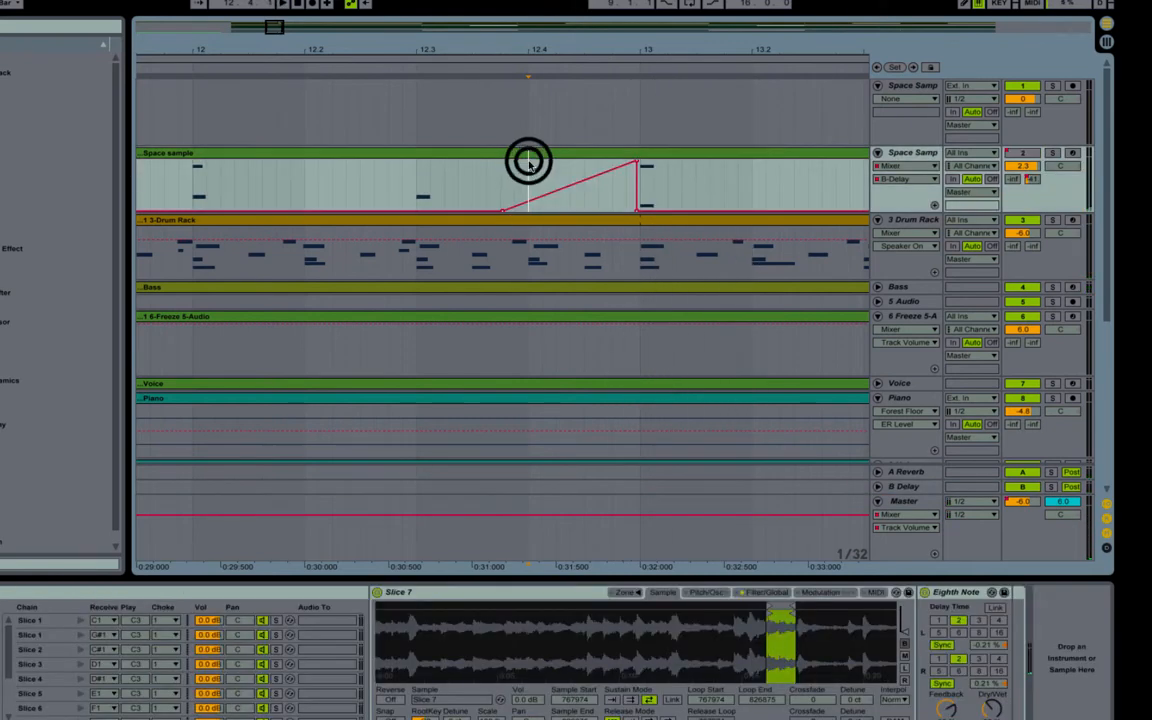
pyautogui.click(637, 160)
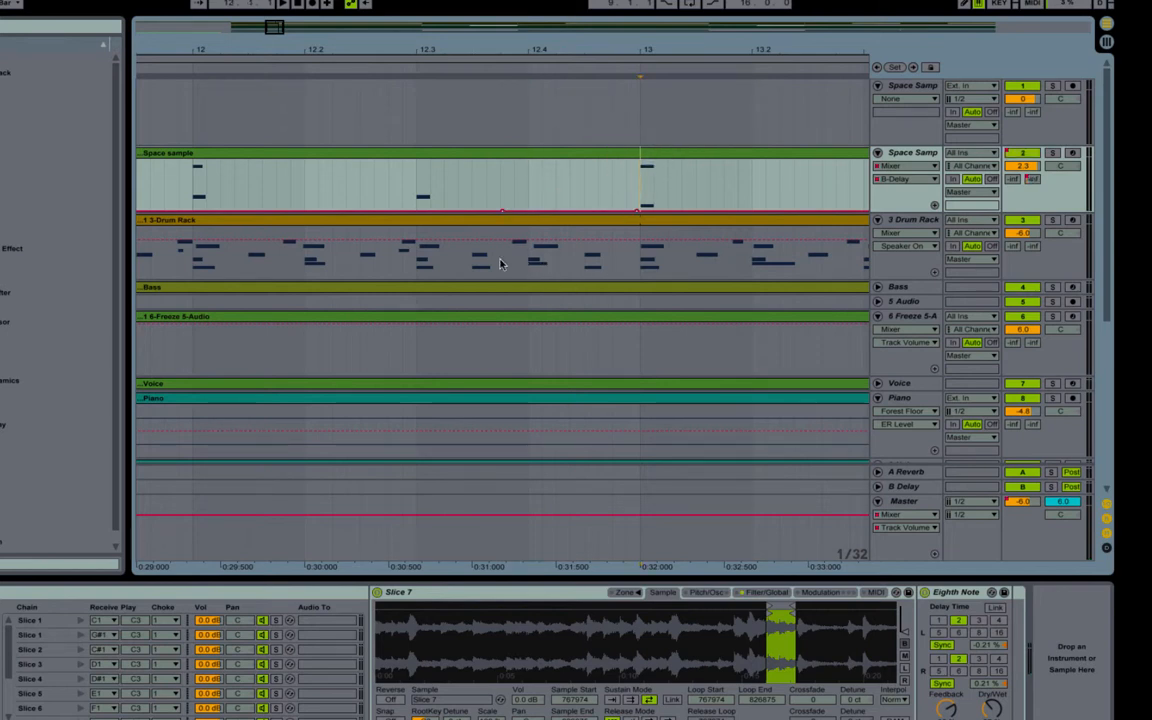
pyautogui.rightClick(1019, 157)
pyautogui.click(1010, 163)
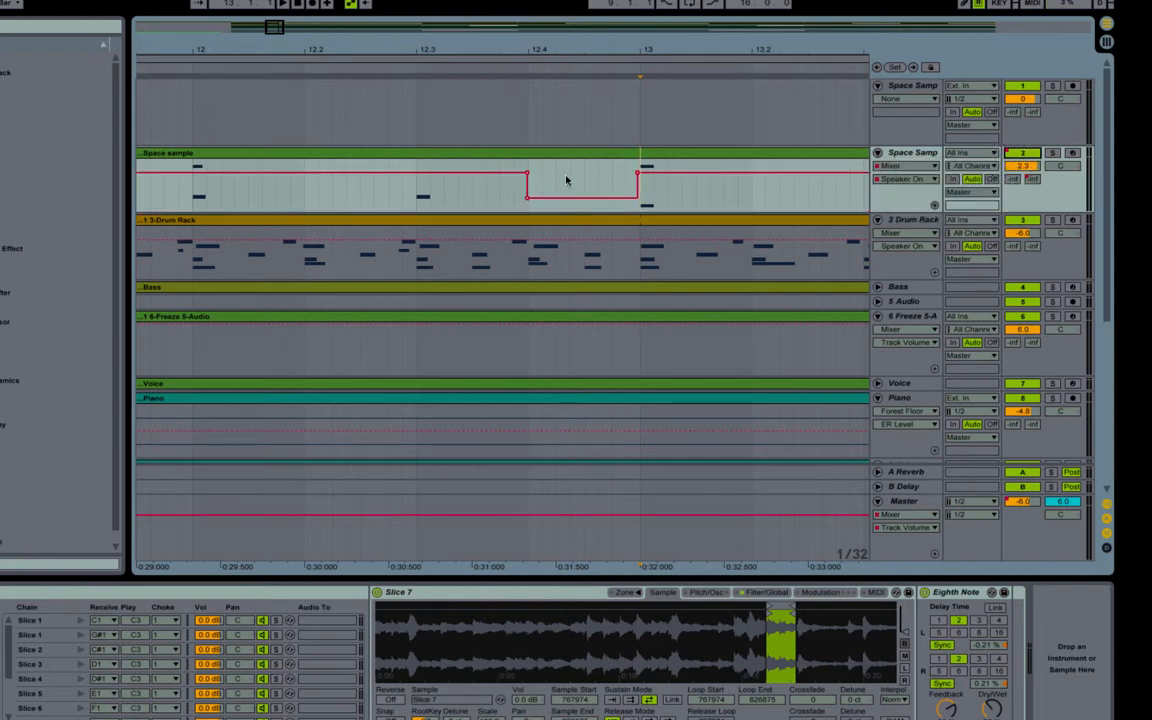
pyautogui.click(525, 198)
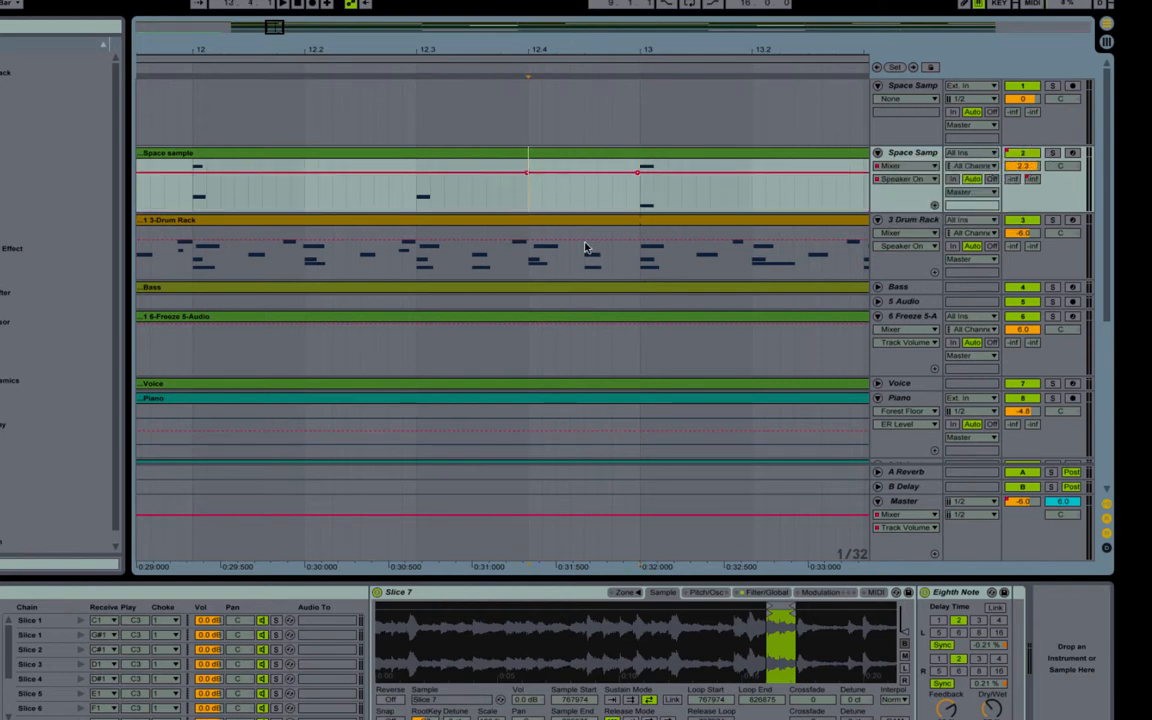
# Delete the 3-Drum Rack clip section from 12.4 to just before 13 and play back from around bar 12.
pyautogui.moveTo(527, 270)
pyautogui.mouseDown()
pyautogui.moveTo(631, 273)
pyautogui.moveTo(621, 273)
pyautogui.mouseUp()
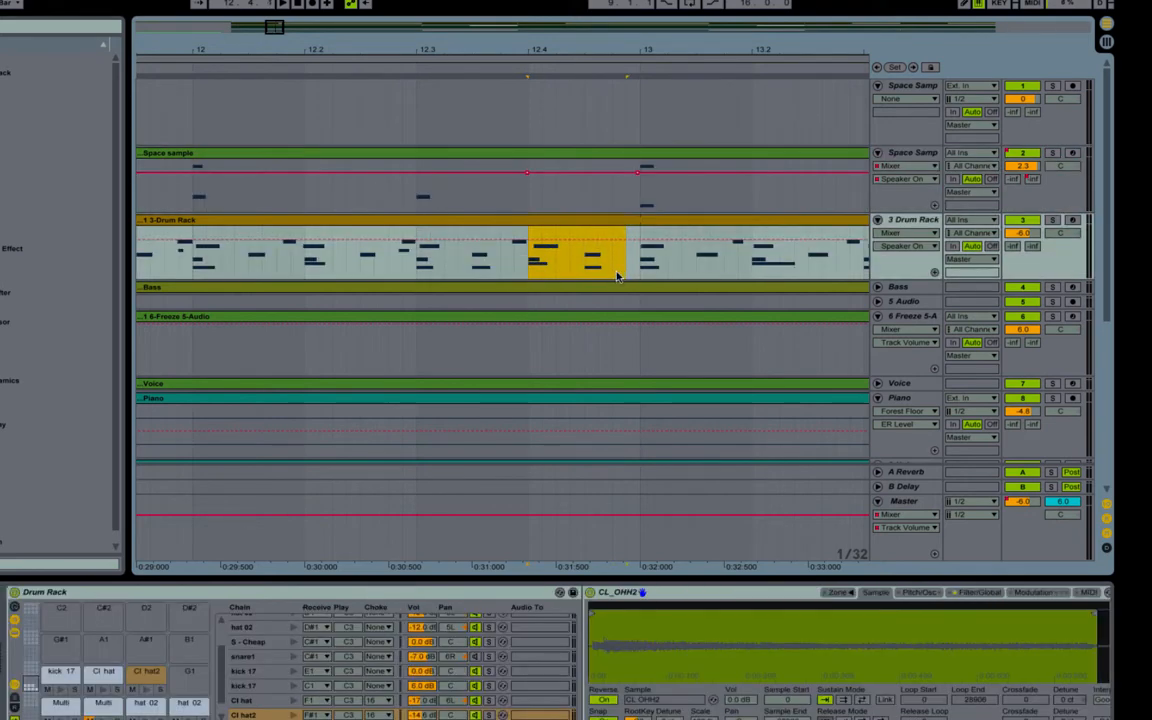
pyautogui.press('Delete')
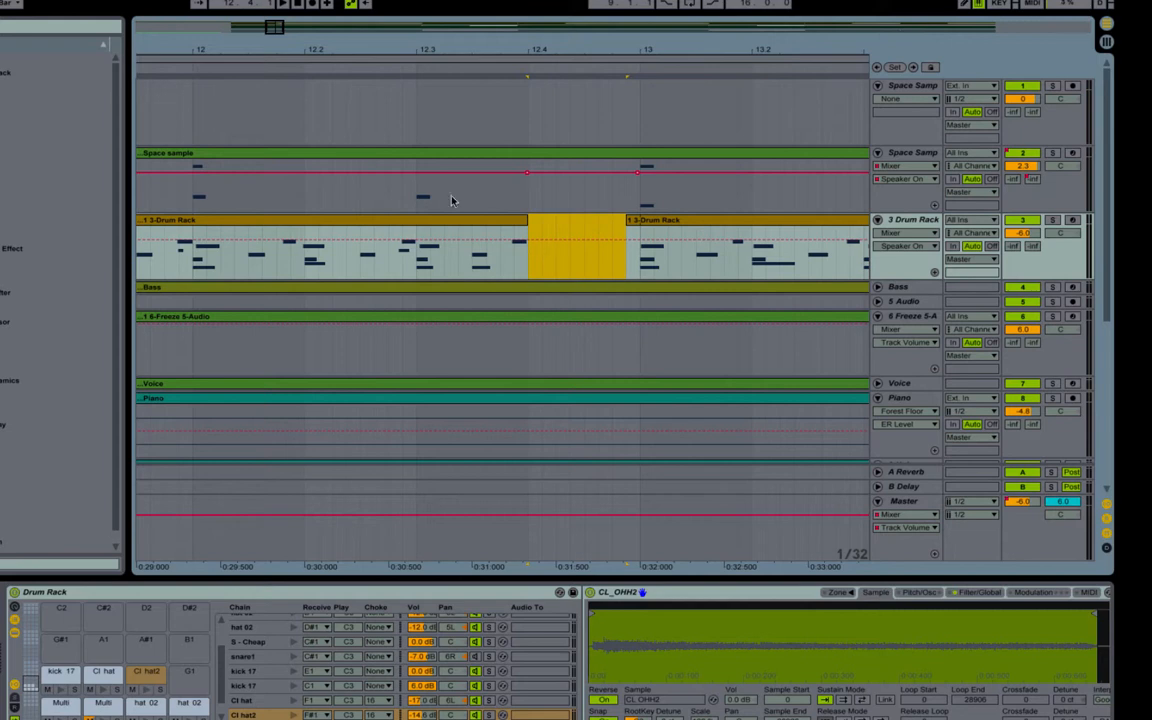
pyautogui.click(186, 65)
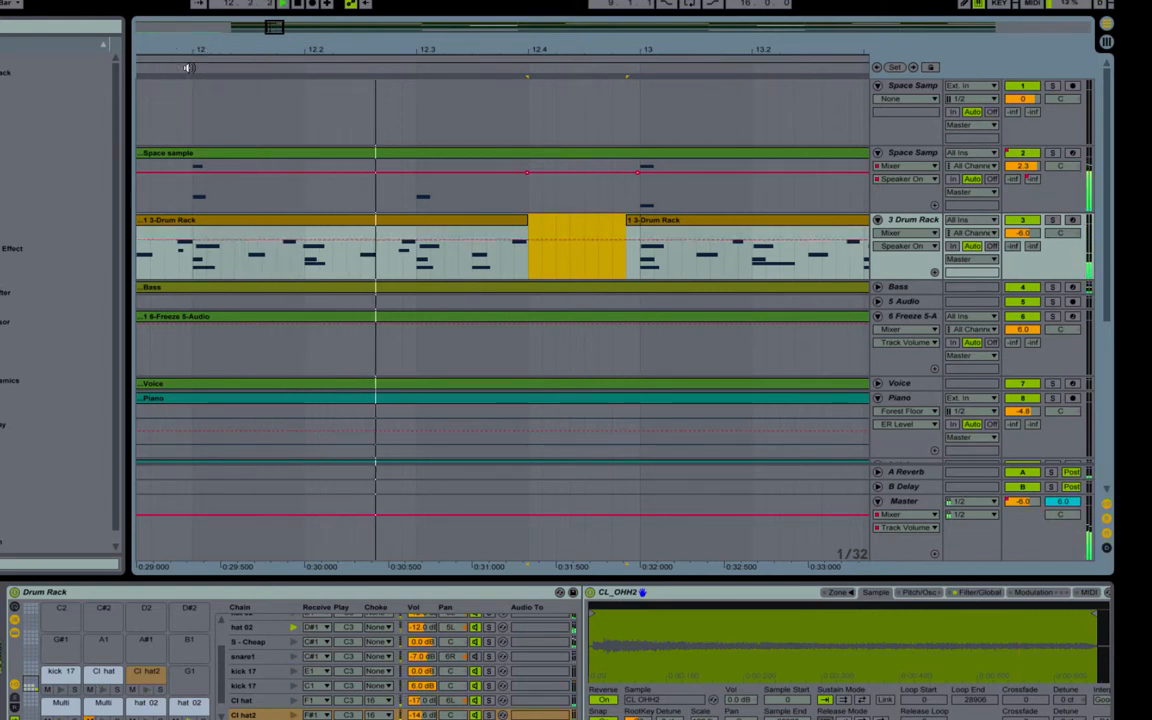